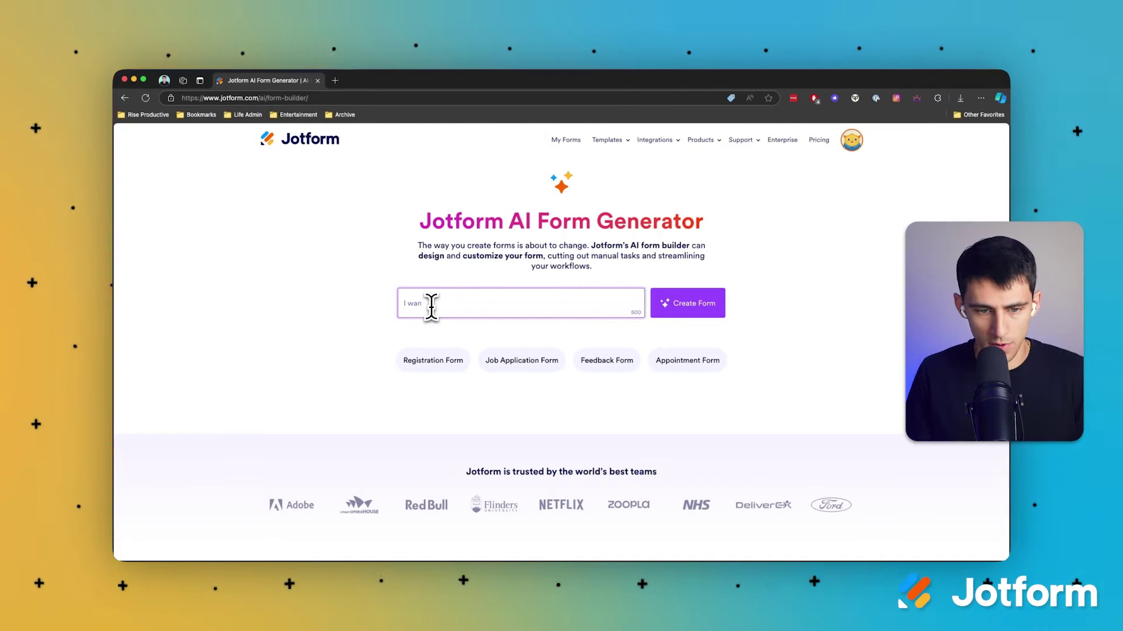
# - Describe a lead form for a content marketing agency focused on social media and video content
pyautogui.write('Create a new lead form submission for a content marketing agenc')
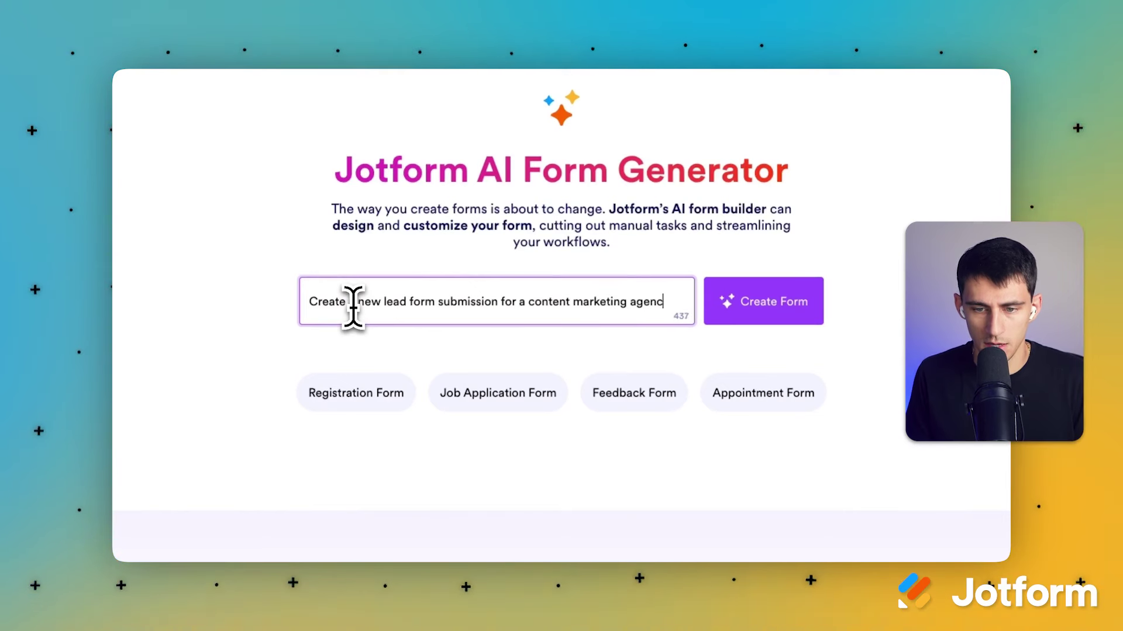
pyautogui.write('that fo')
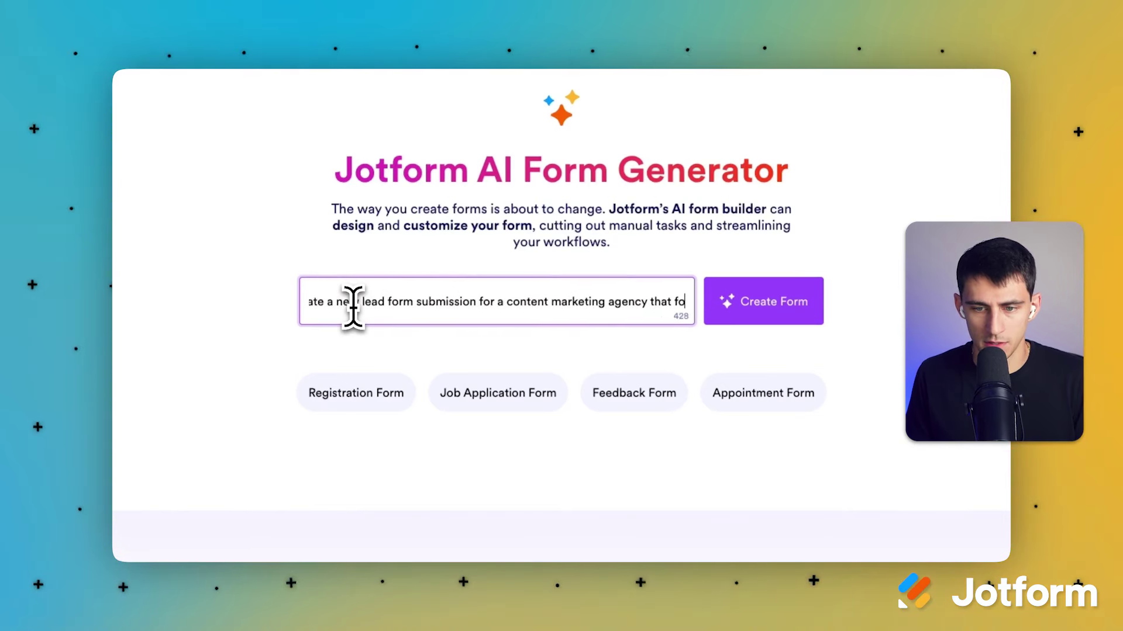
pyautogui.write('cuses on social media and video')
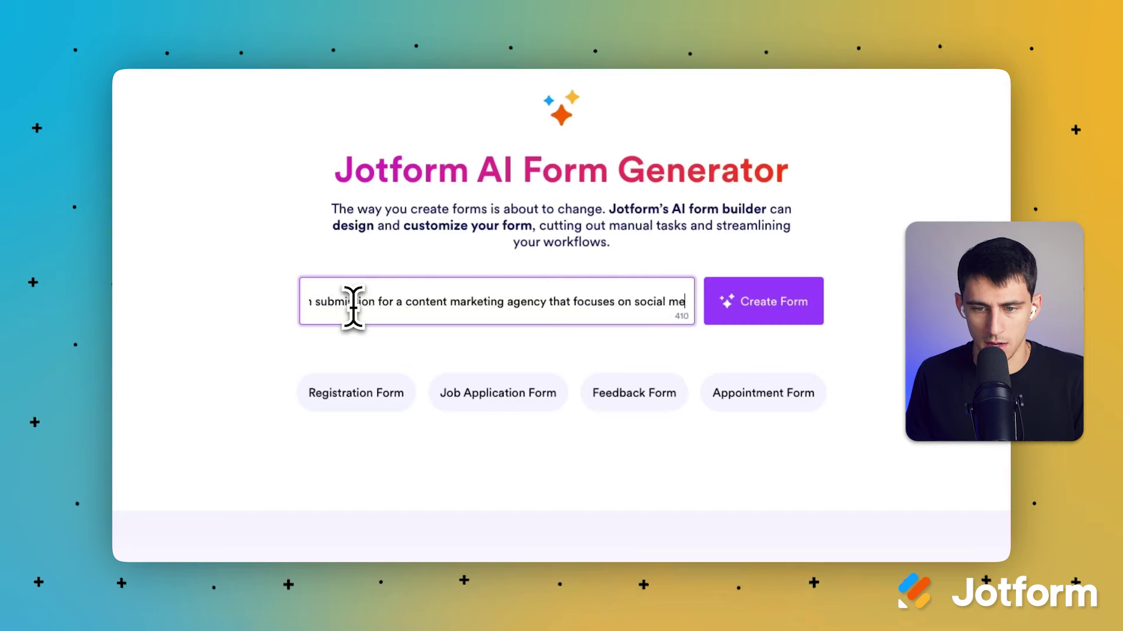
pyautogui.write(' cont')
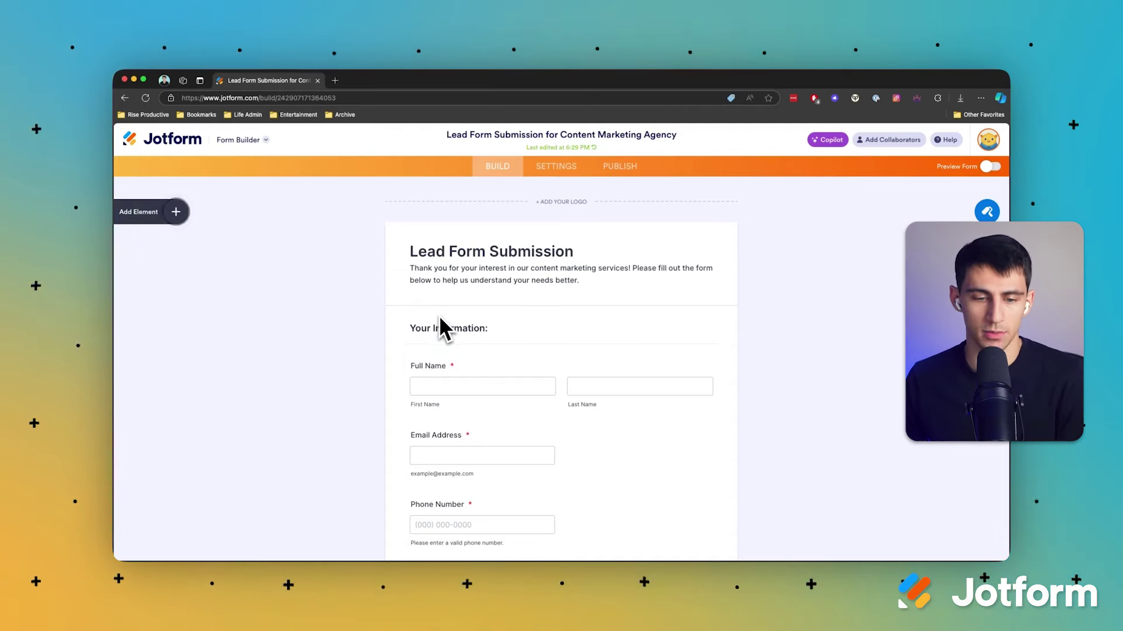
pyautogui.scroll(-3, 445, 310)
pyautogui.scroll(-6, 445, 295)
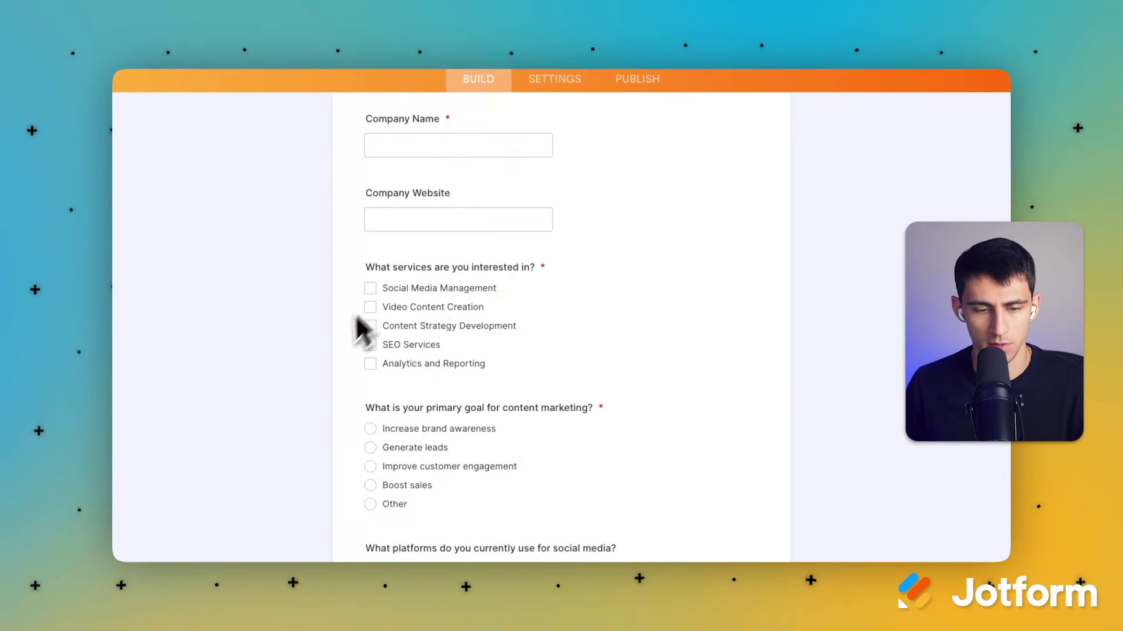
pyautogui.scroll(-2, 431, 313)
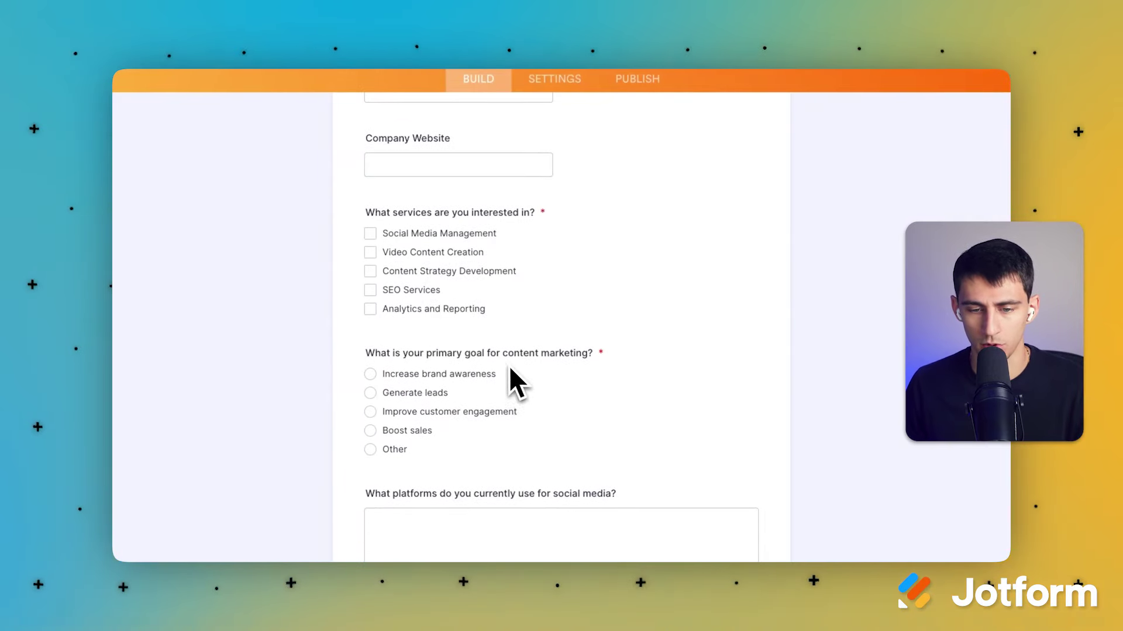
pyautogui.scroll(-4, 509, 362)
pyautogui.scroll(-4, 535, 293)
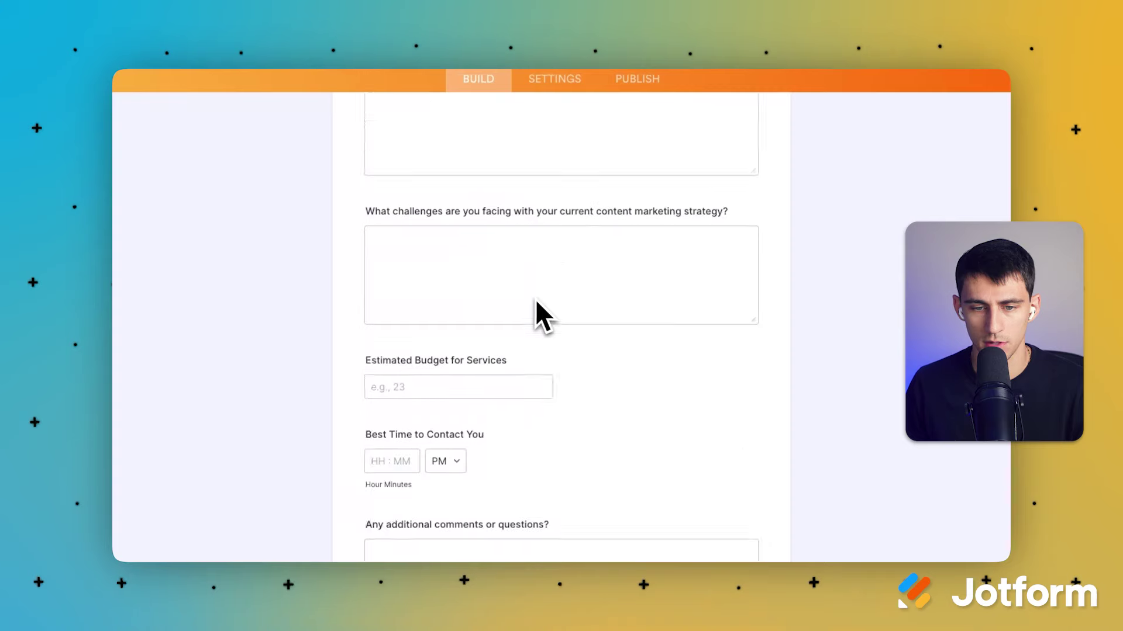
pyautogui.click(423, 319)
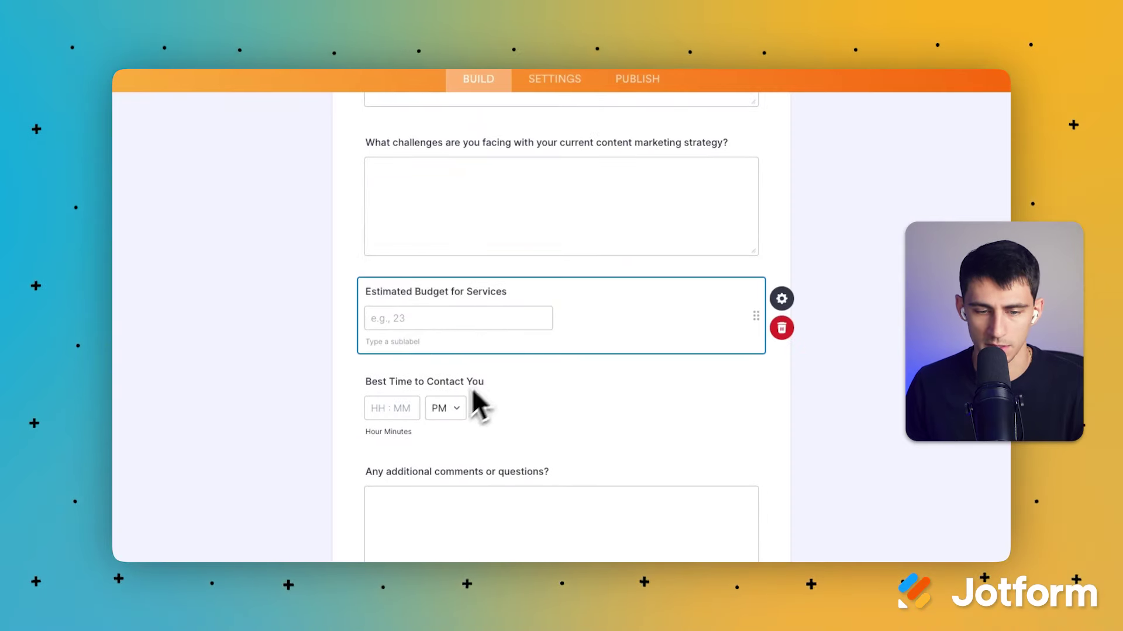
pyautogui.scroll(-2, 503, 310)
pyautogui.scroll(1, 586, 351)
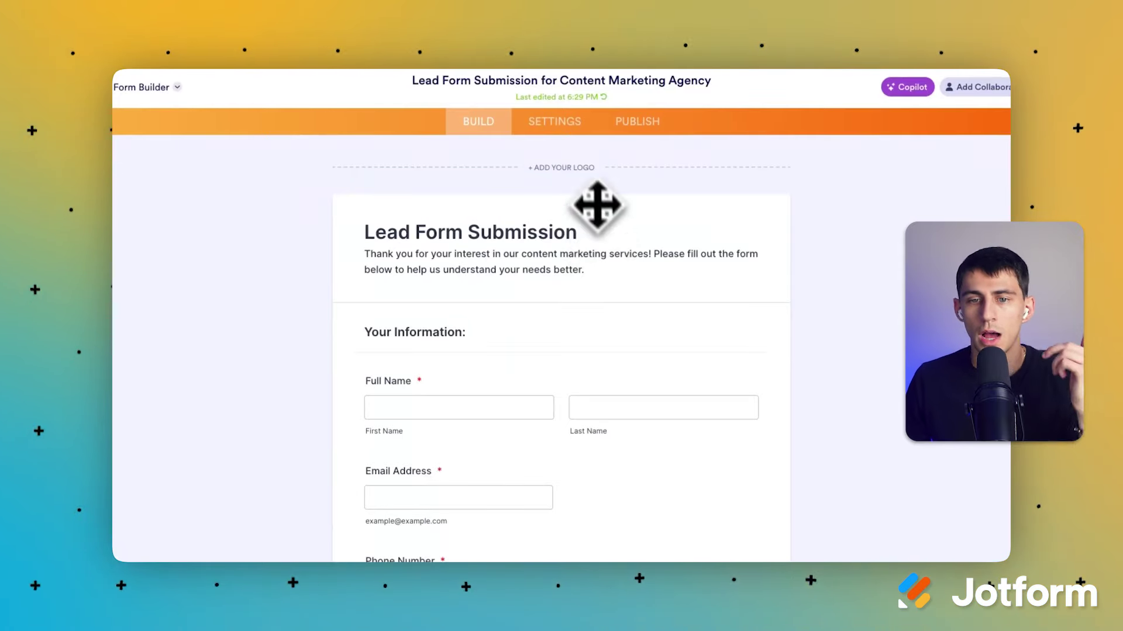
# - Browse the app integrations list in the form's settings
pyautogui.click(567, 128)
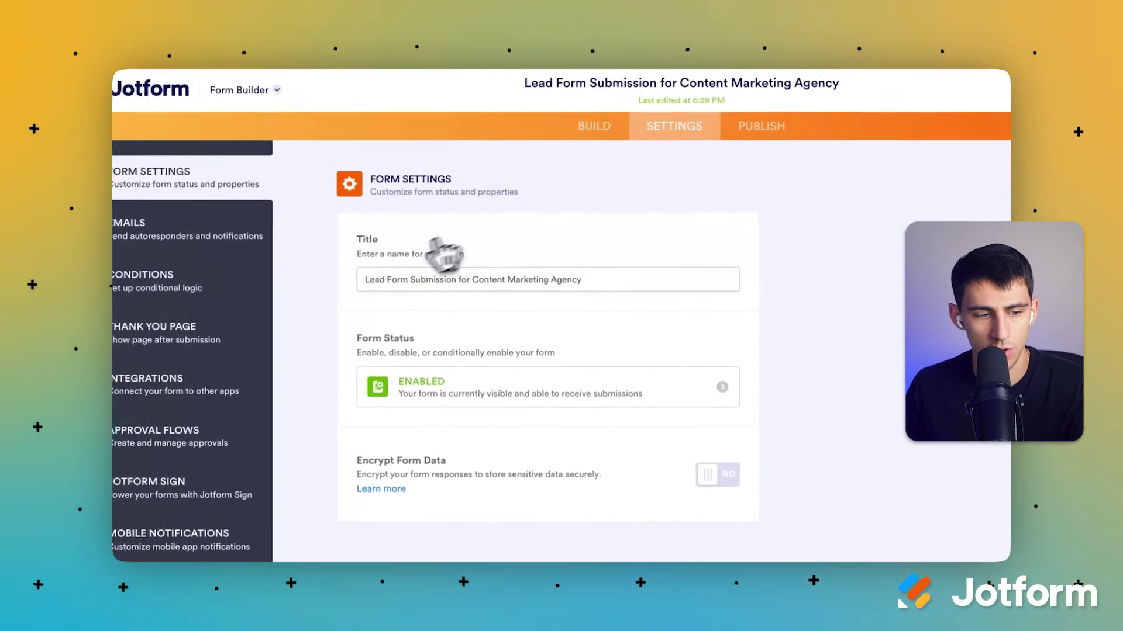
pyautogui.click(177, 403)
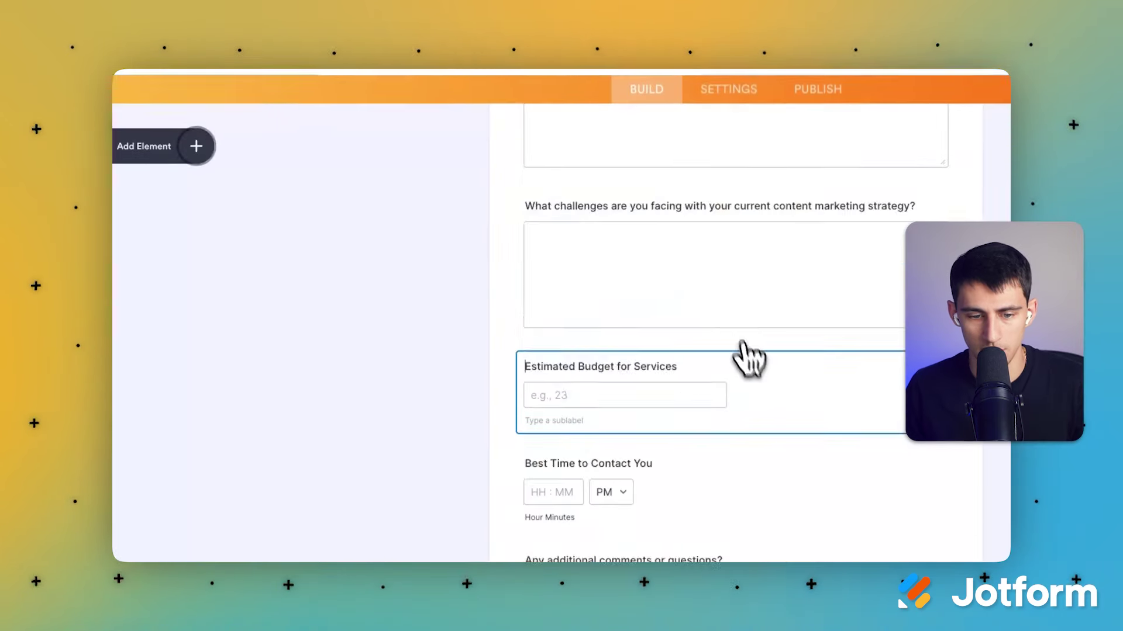
pyautogui.scroll(-3, 748, 368)
pyautogui.scroll(1, 748, 374)
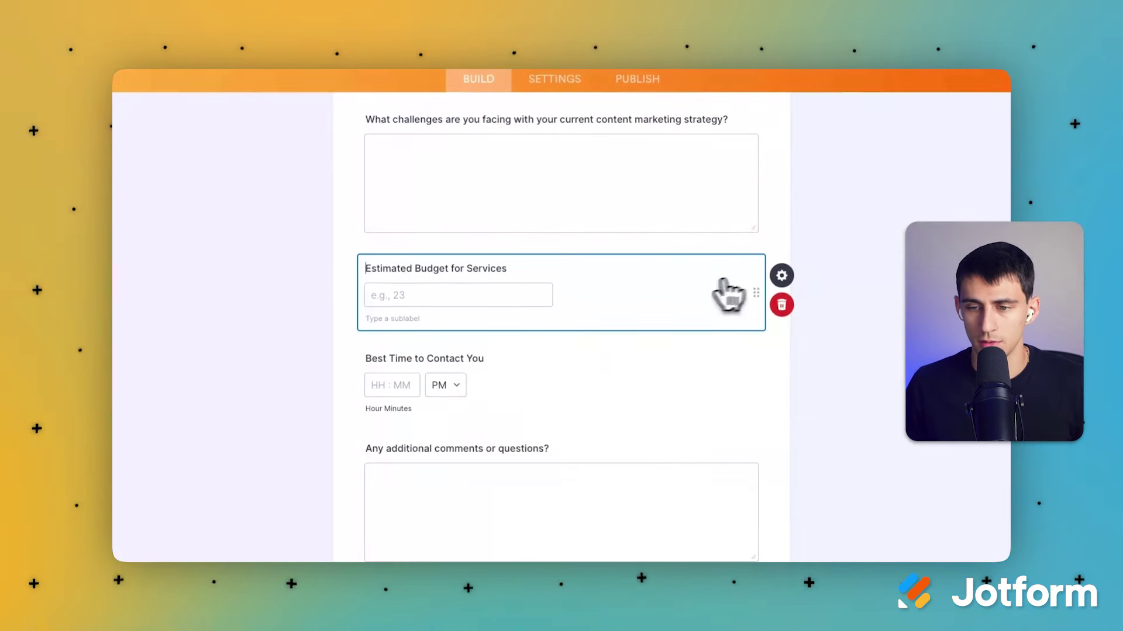
# - Make Estimated Budget for Services required and move it below the goal question
pyautogui.click(782, 277)
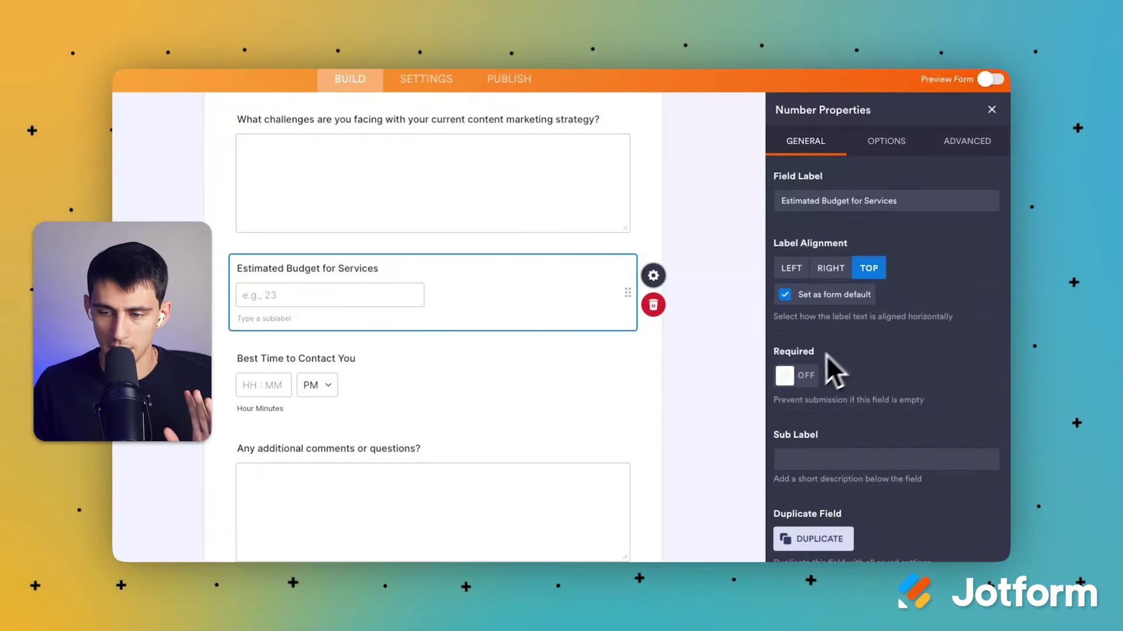
pyautogui.click(796, 376)
pyautogui.scroll(2, 300, 316)
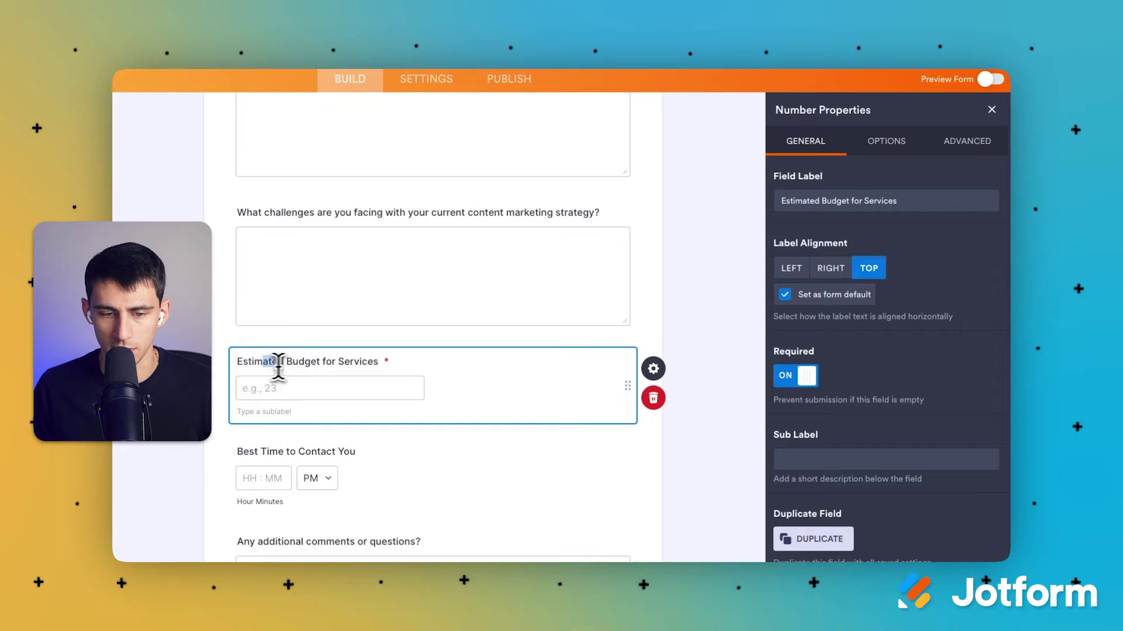
pyautogui.moveTo(278, 365); pyautogui.dragTo(509, 551)
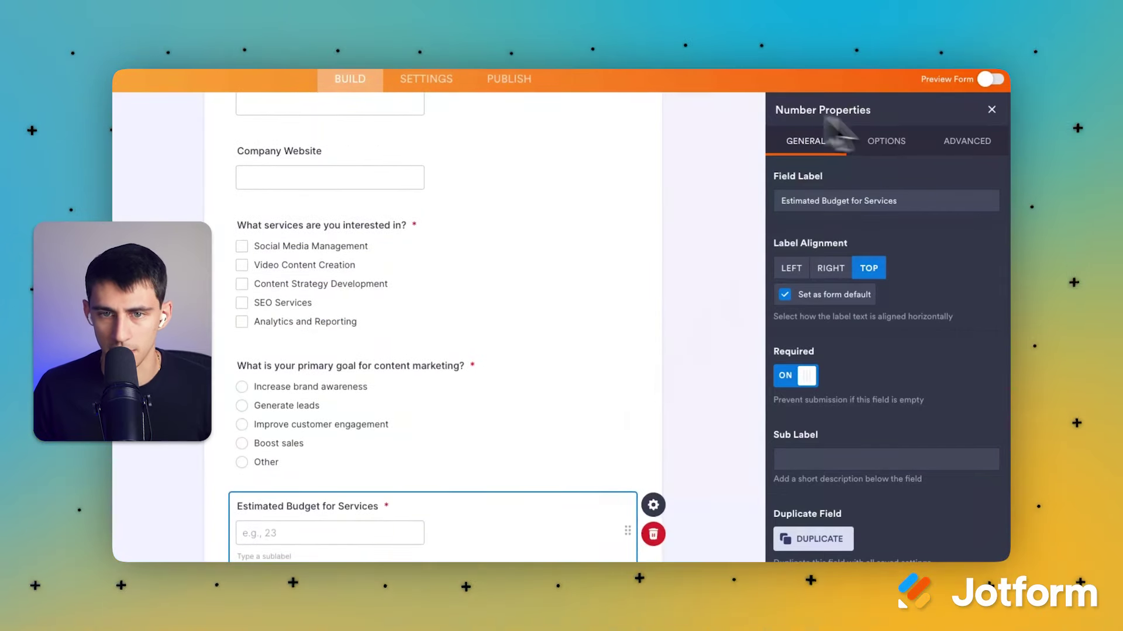
# - Find the Microsoft Teams integration by searching 'micro' in the form's integrations
pyautogui.click(427, 79)
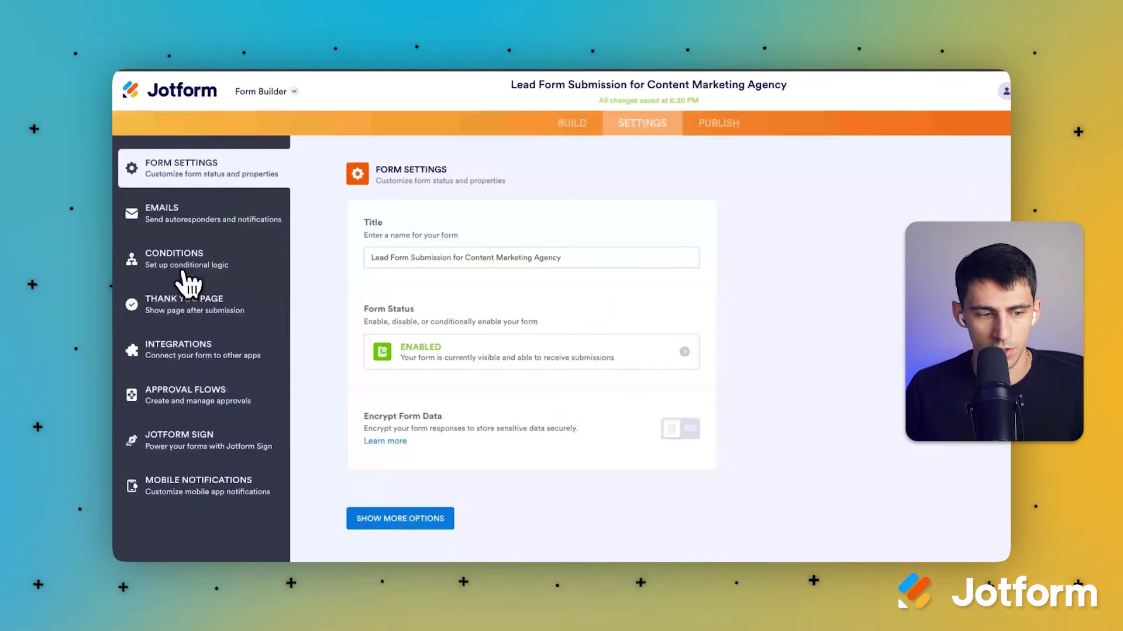
pyautogui.click(187, 351)
pyautogui.click(584, 207)
pyautogui.write('microsoft')
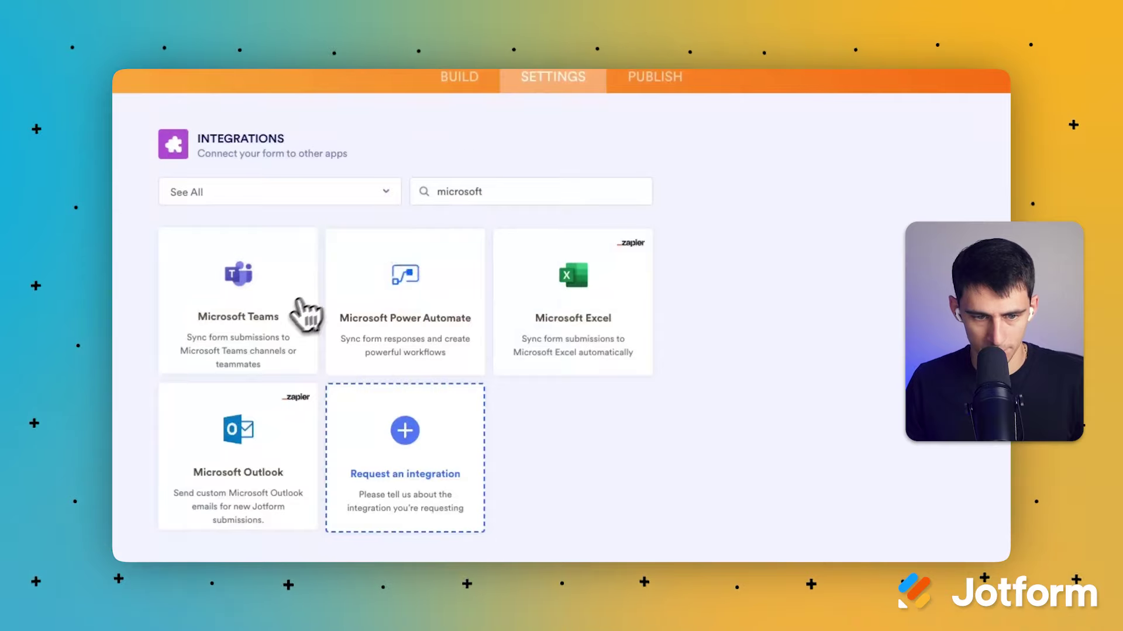
pyautogui.click(296, 311)
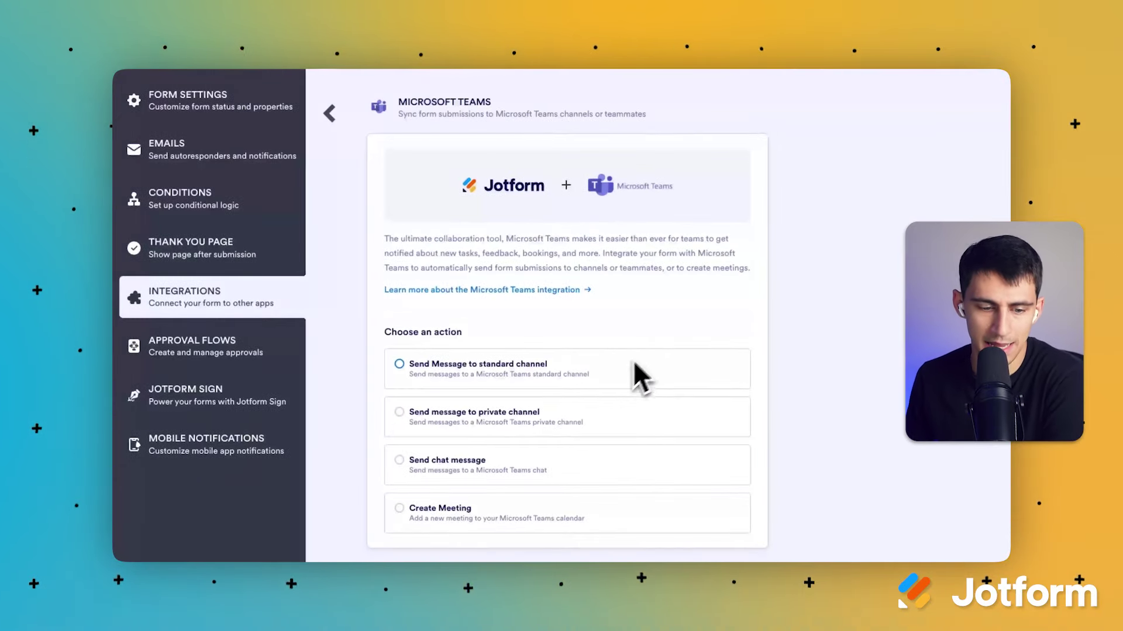
# - Choose Send Message to a standard channel and authenticate the Microsoft Teams account
pyautogui.click(599, 378)
pyautogui.click(746, 490)
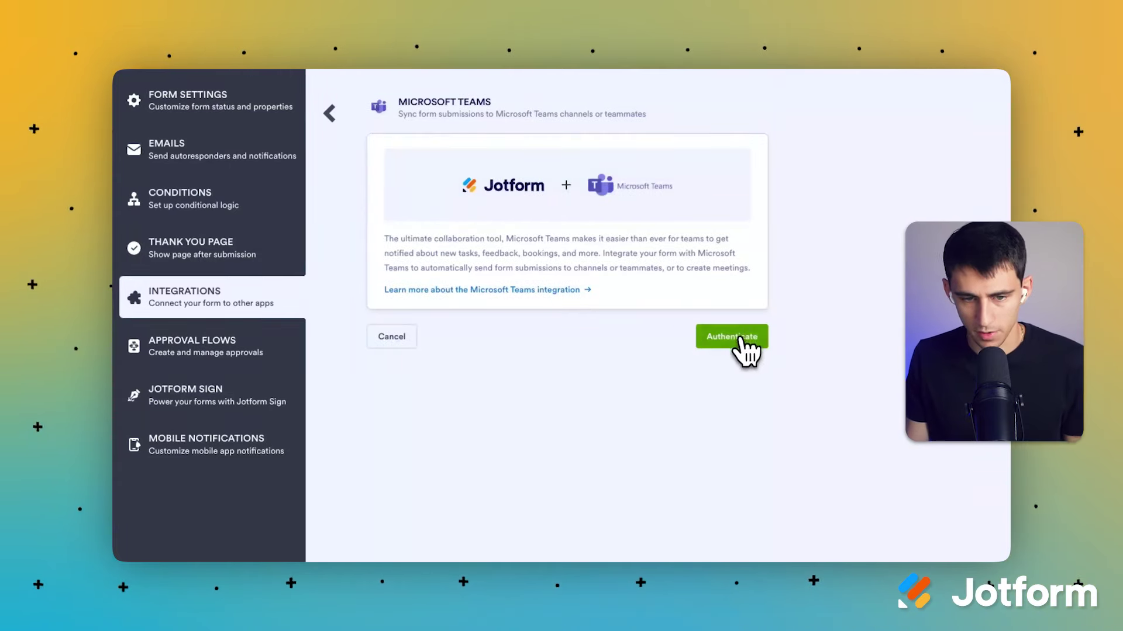
pyautogui.click(740, 340)
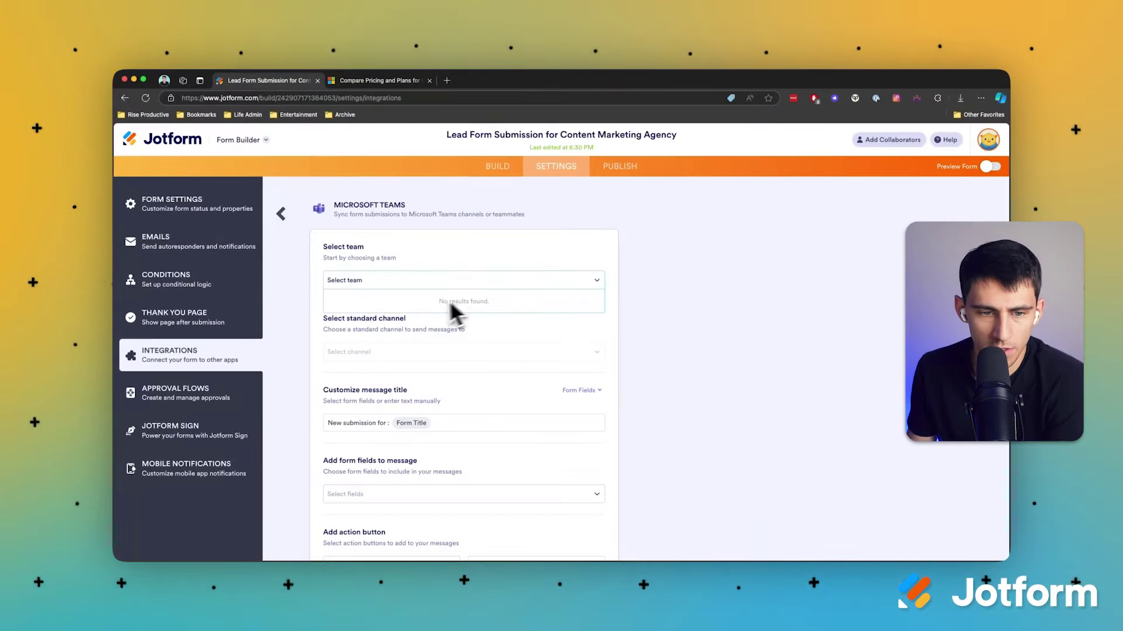
pyautogui.click(390, 282)
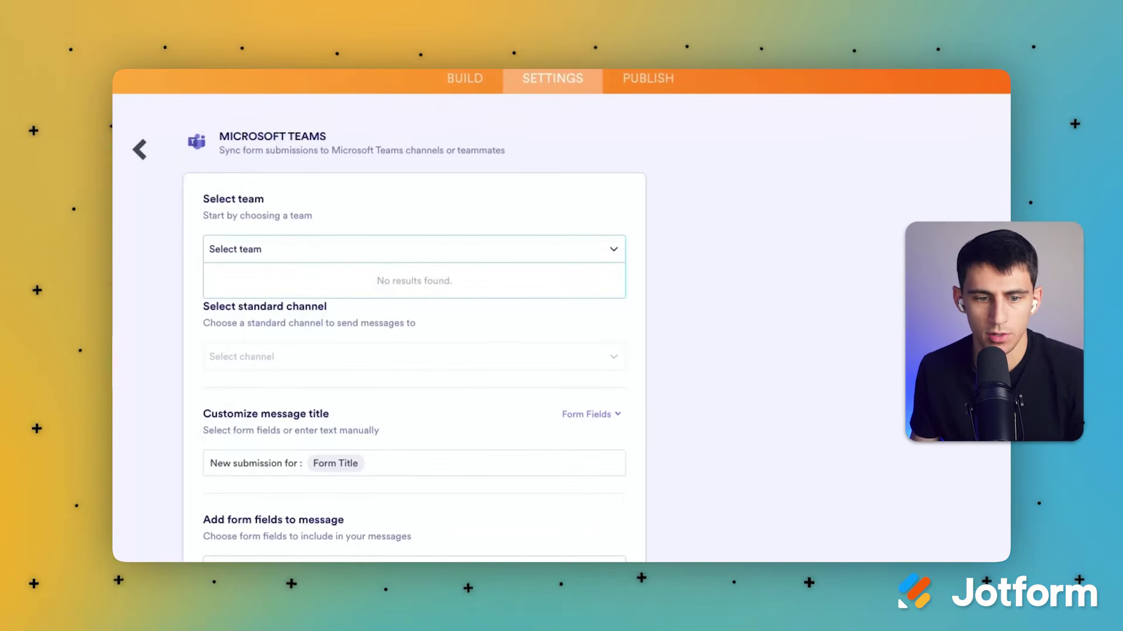
pyautogui.click(321, 220)
pyautogui.scroll(-2, 334, 252)
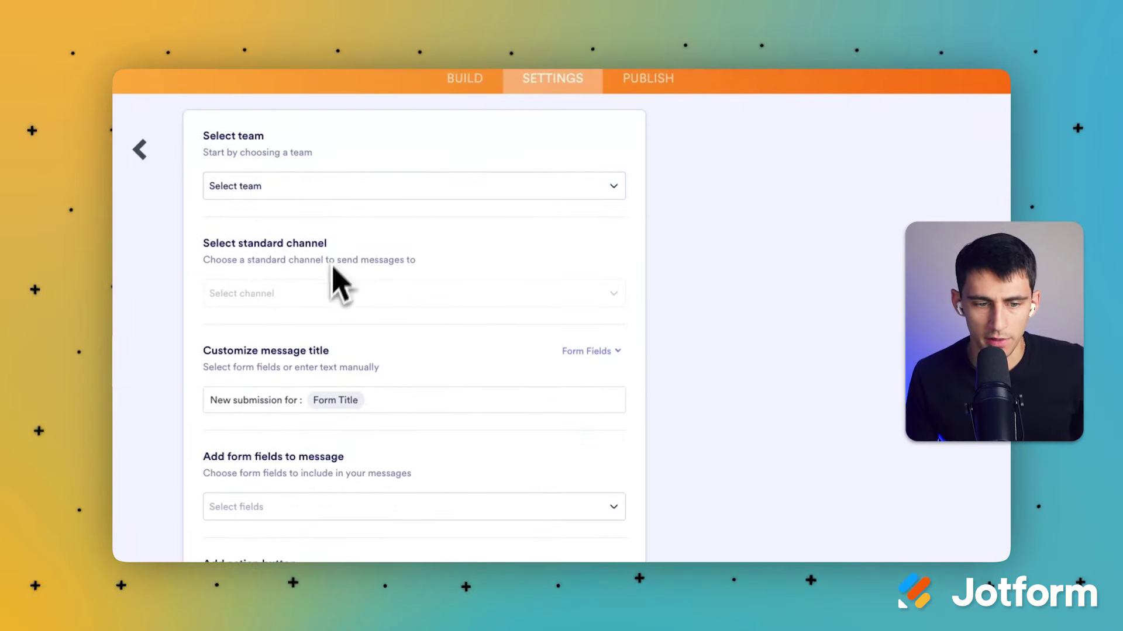
pyautogui.scroll(3, 324, 310)
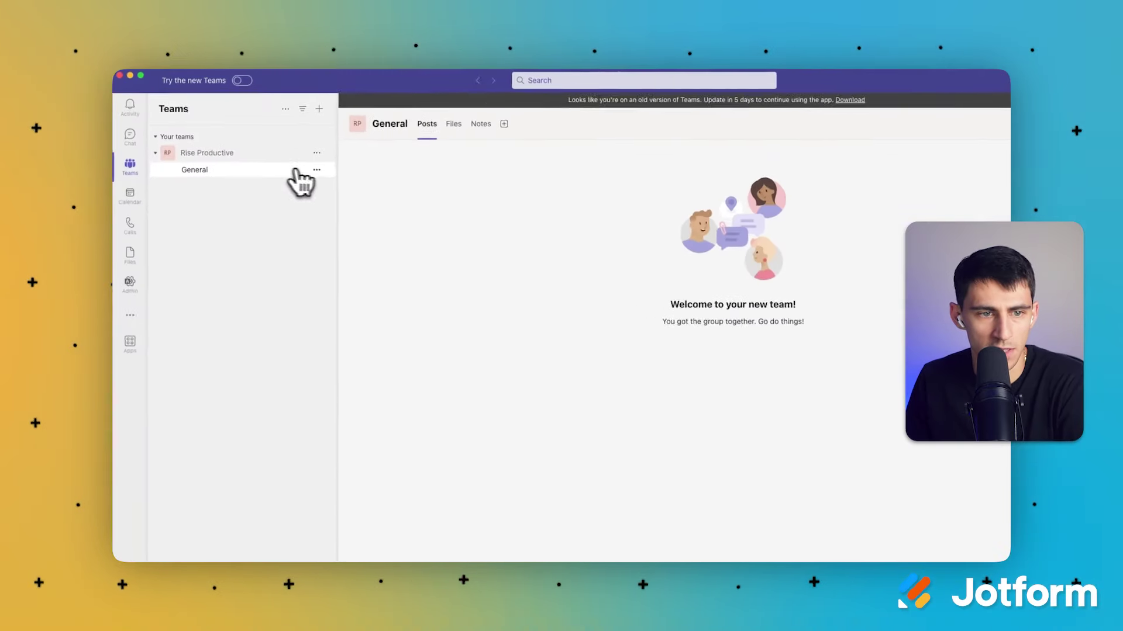
# - Create a new public team from scratch named Sales
pyautogui.click(378, 205)
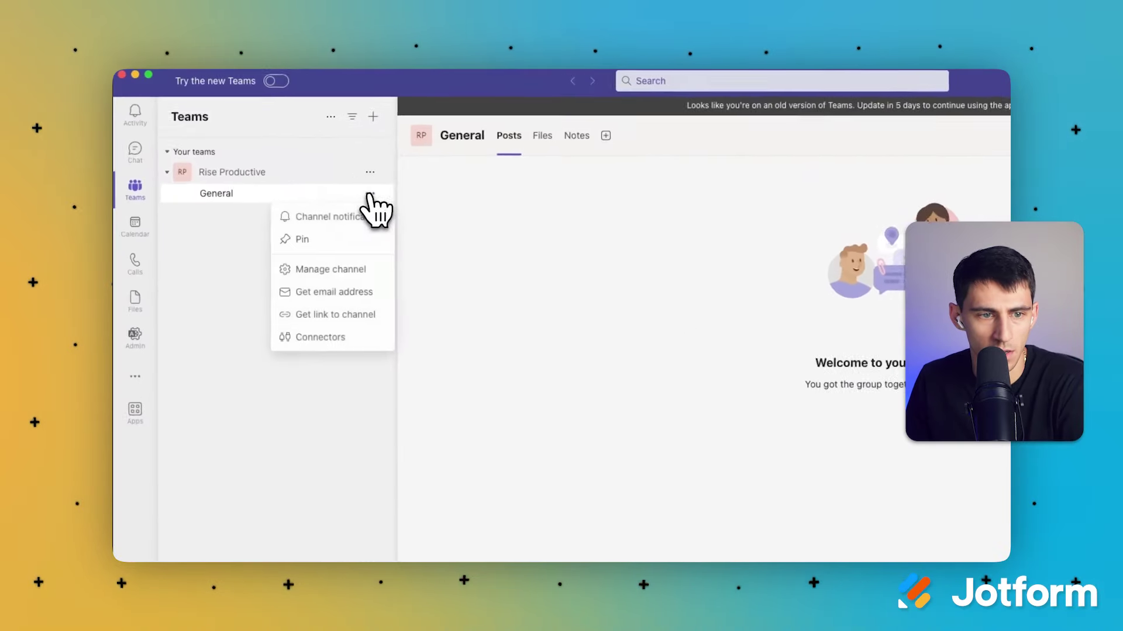
pyautogui.click(384, 202)
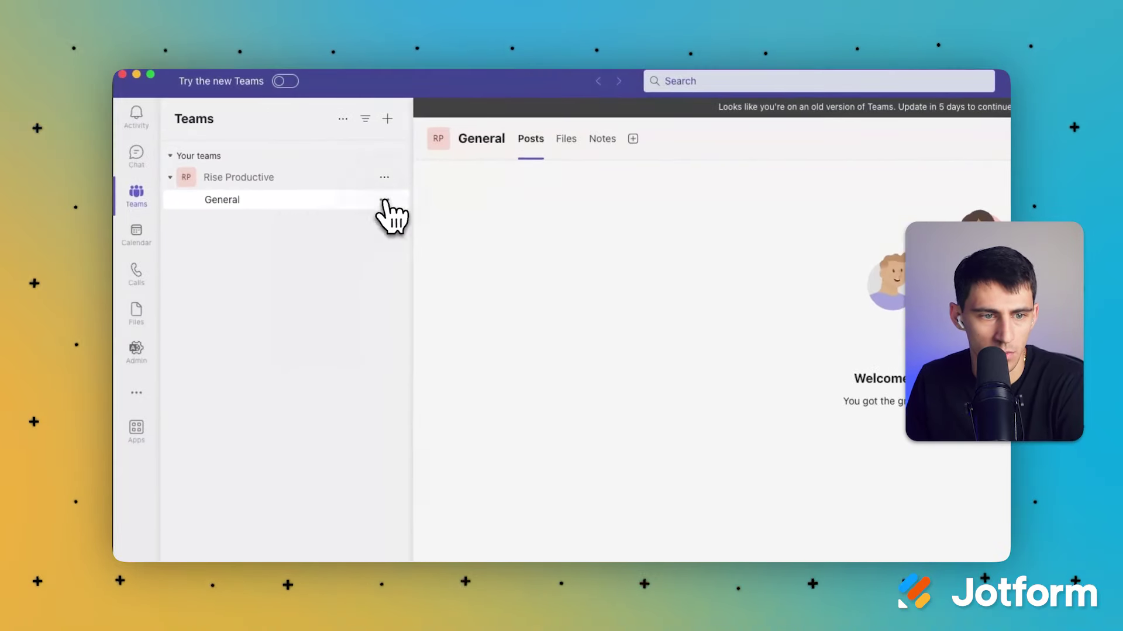
pyautogui.click(387, 118)
pyautogui.click(383, 146)
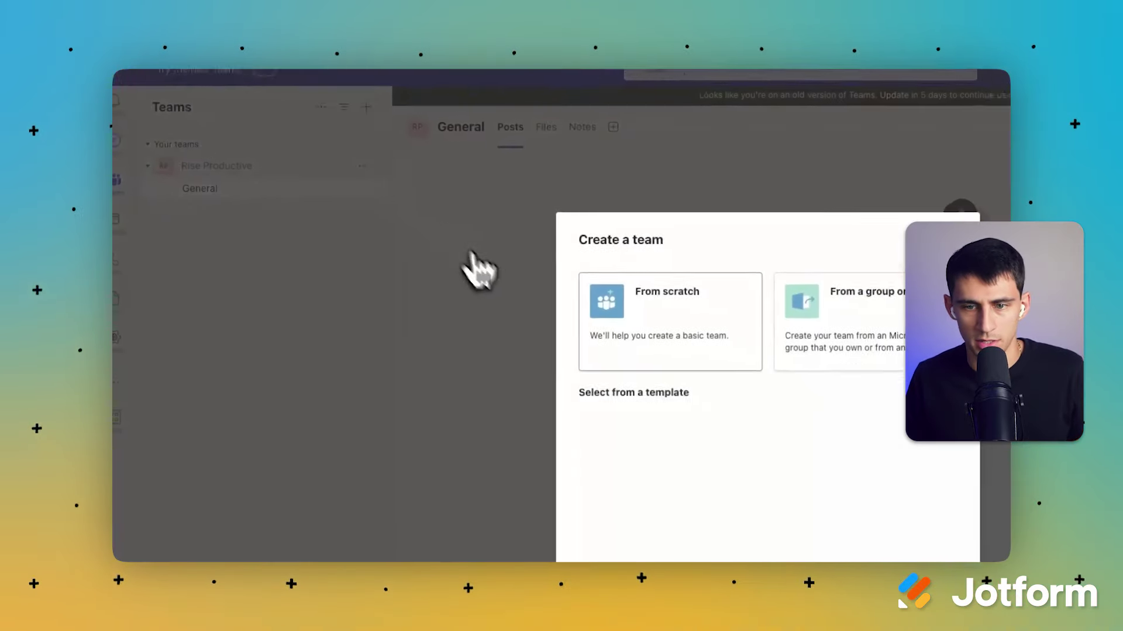
pyautogui.click(397, 202)
pyautogui.click(456, 270)
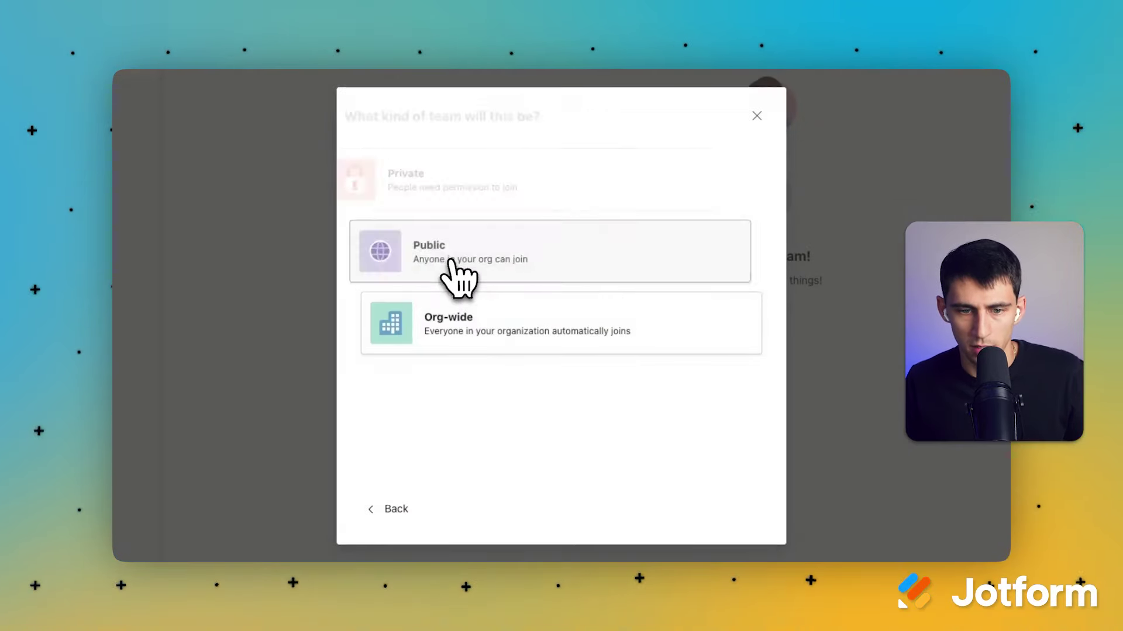
pyautogui.write('S')
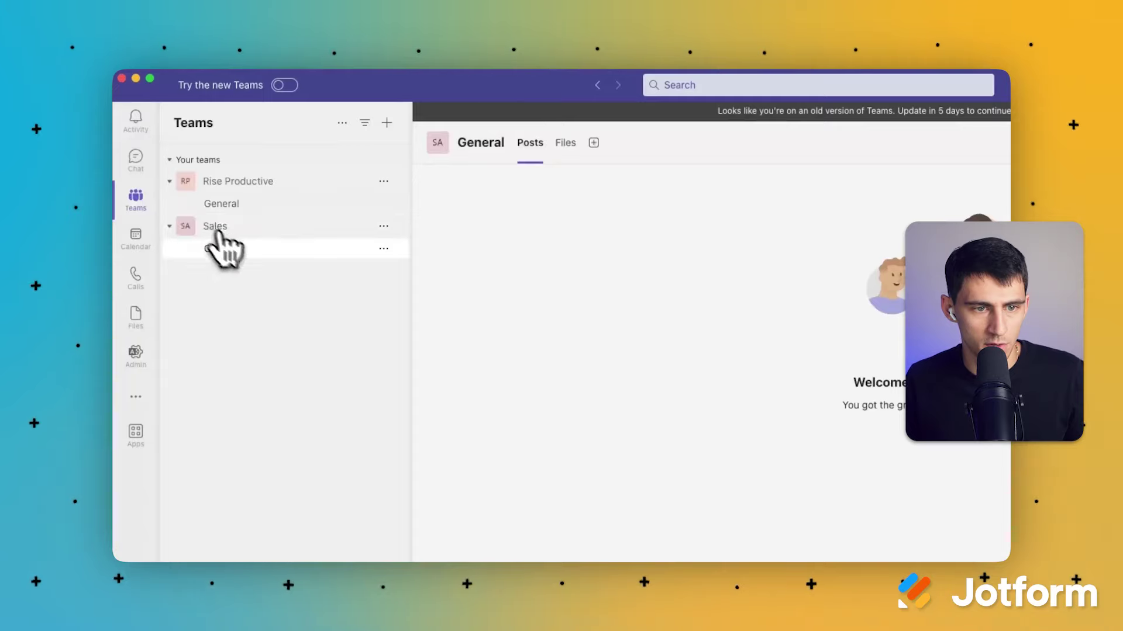
# - Add a channel named New Leads to the Sales team
pyautogui.click(383, 248)
pyautogui.click(384, 227)
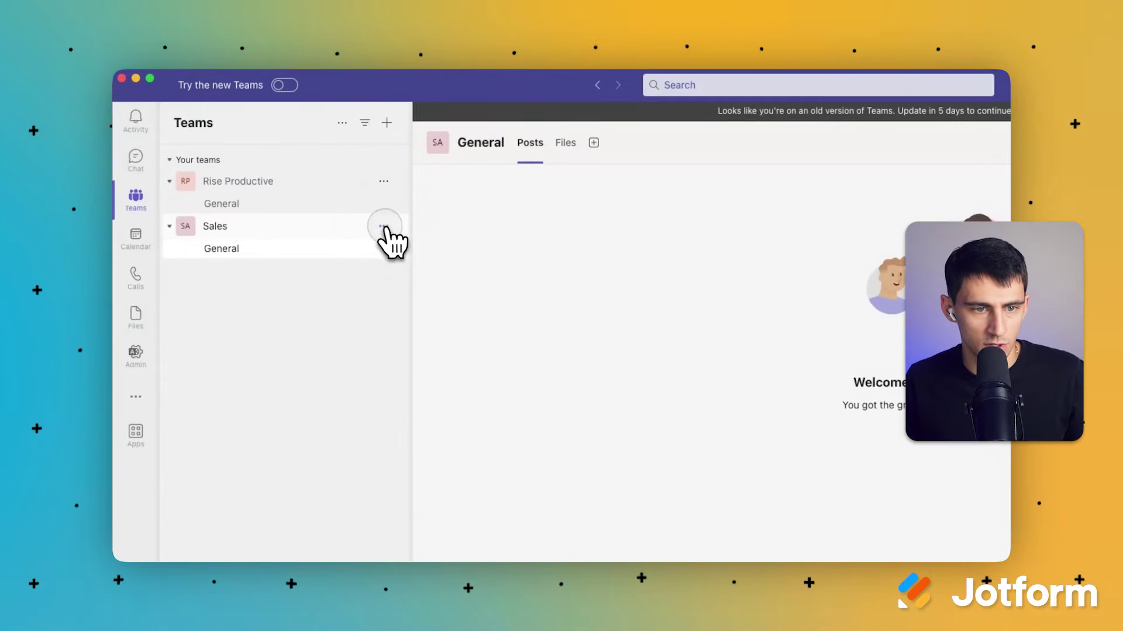
pyautogui.click(384, 226)
pyautogui.click(381, 333)
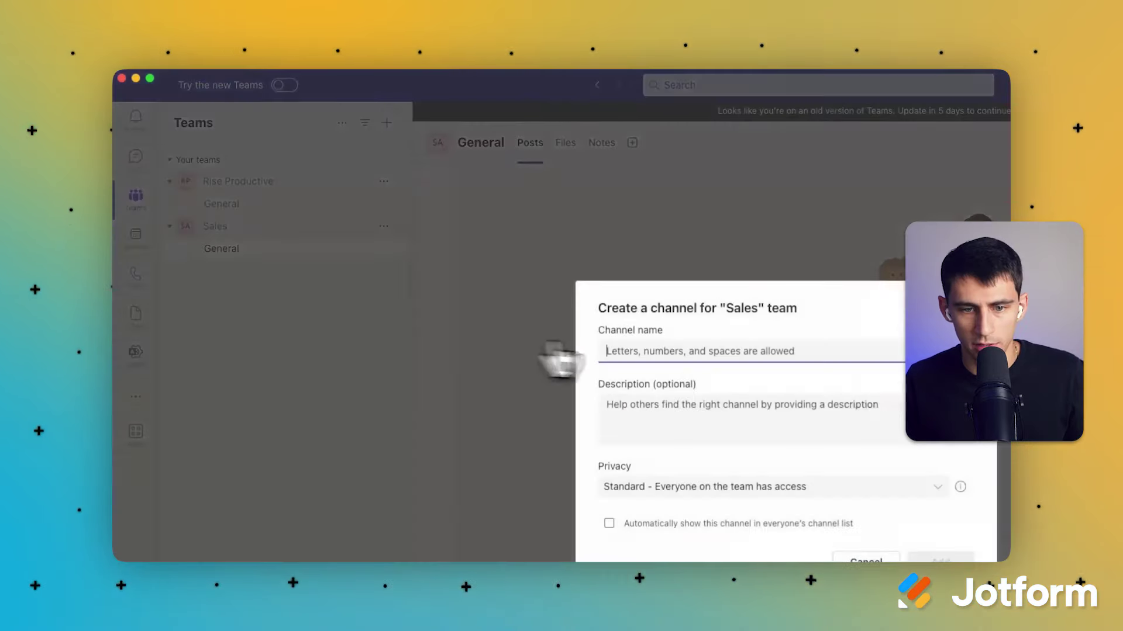
pyautogui.write('New Leads')
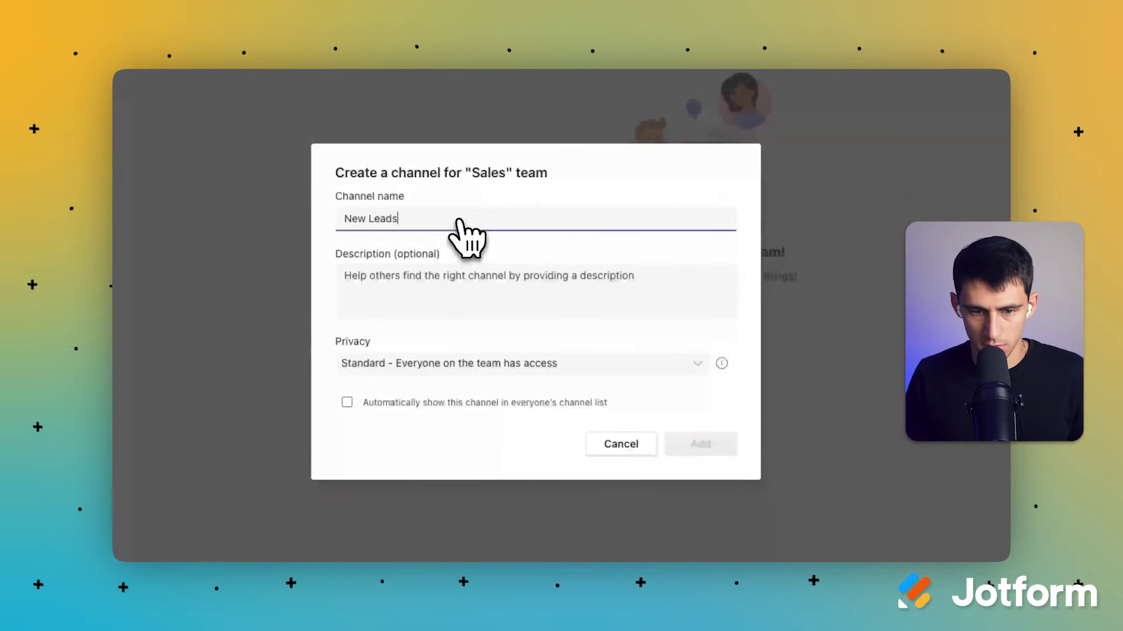
pyautogui.click(701, 445)
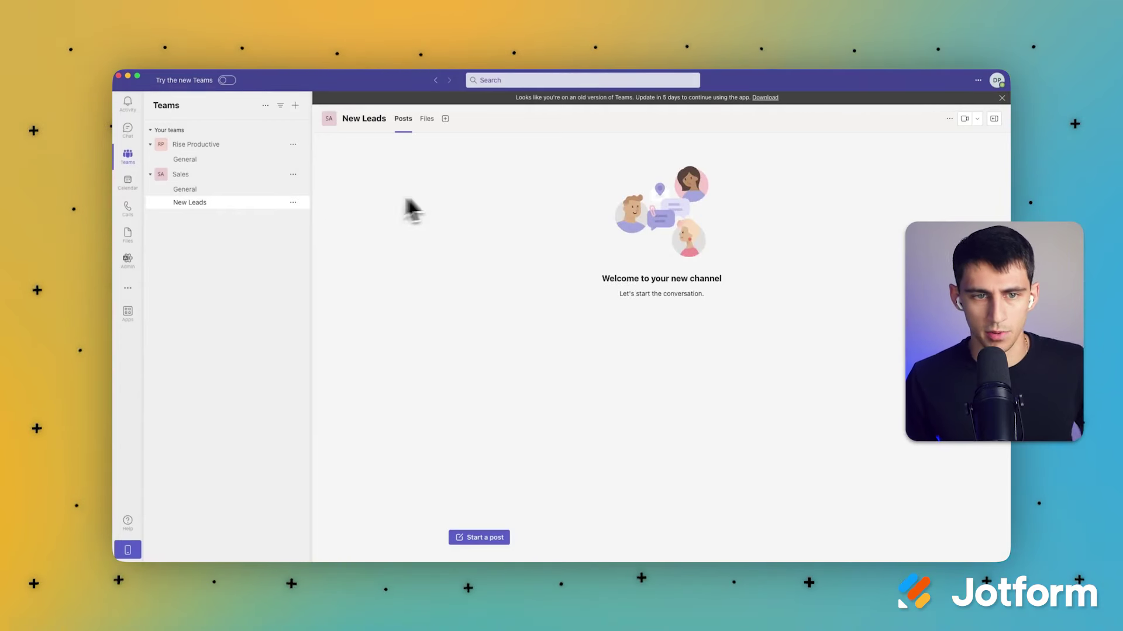
# - Back in Jotform, target the standard-channel message at Sales team's New Leads channel
pyautogui.moveTo(506, 547)
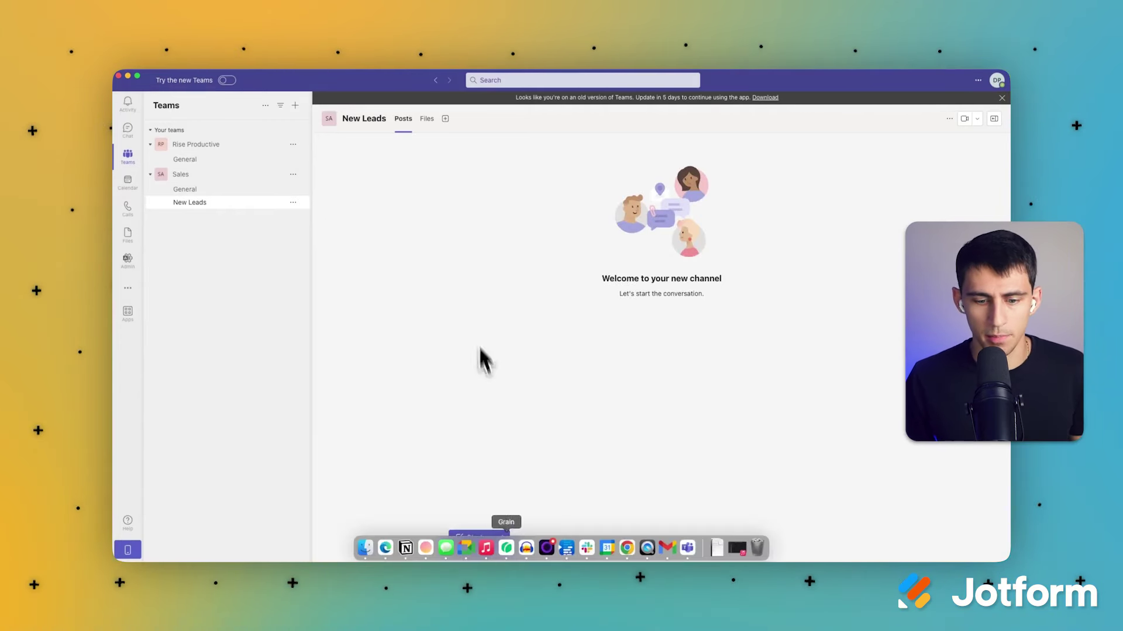
pyautogui.click(385, 548)
pyautogui.click(451, 418)
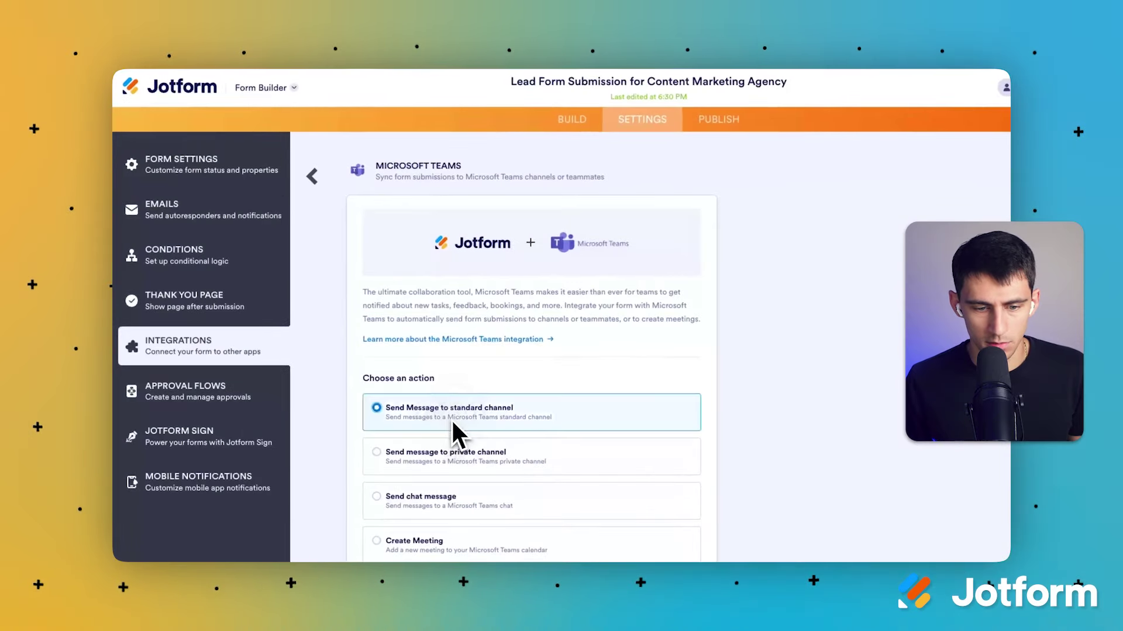
pyautogui.click(703, 547)
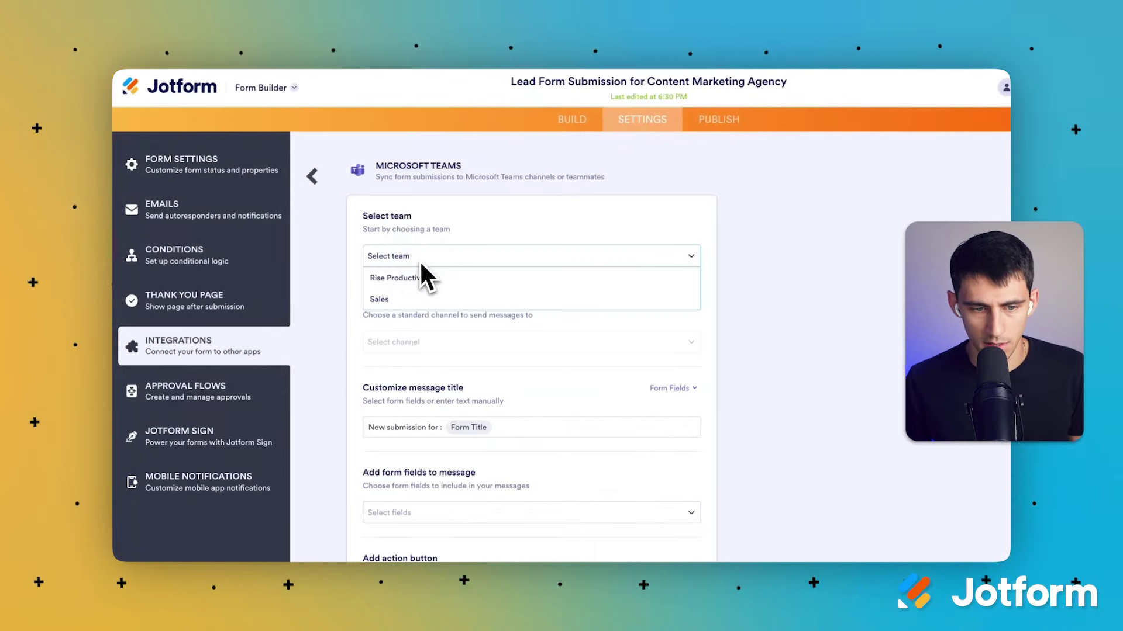
pyautogui.click(408, 299)
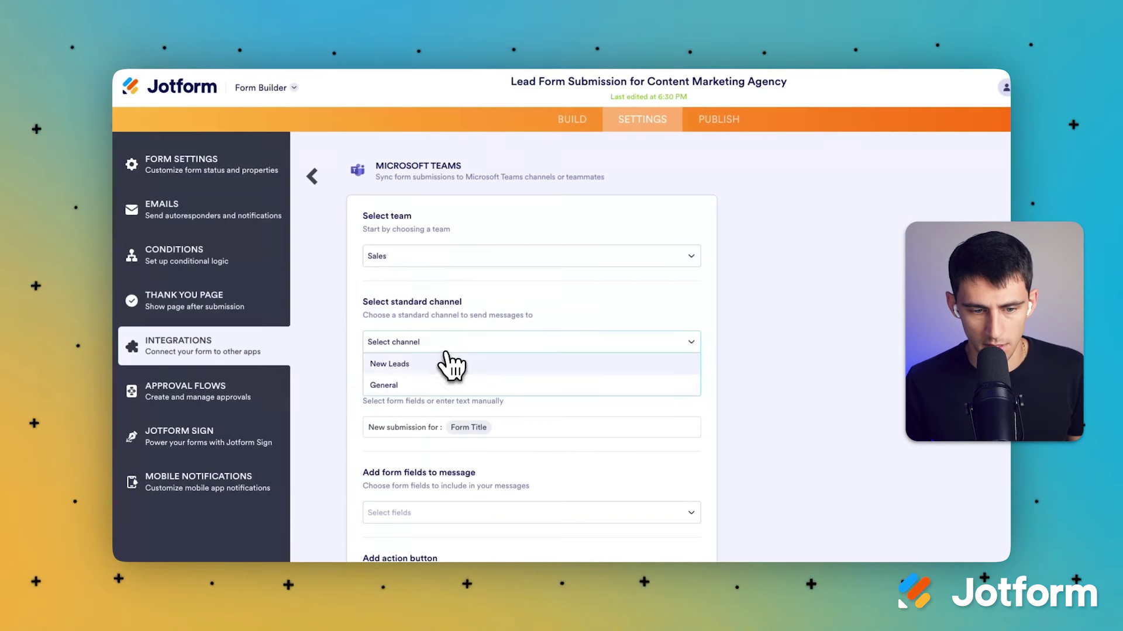
pyautogui.click(449, 362)
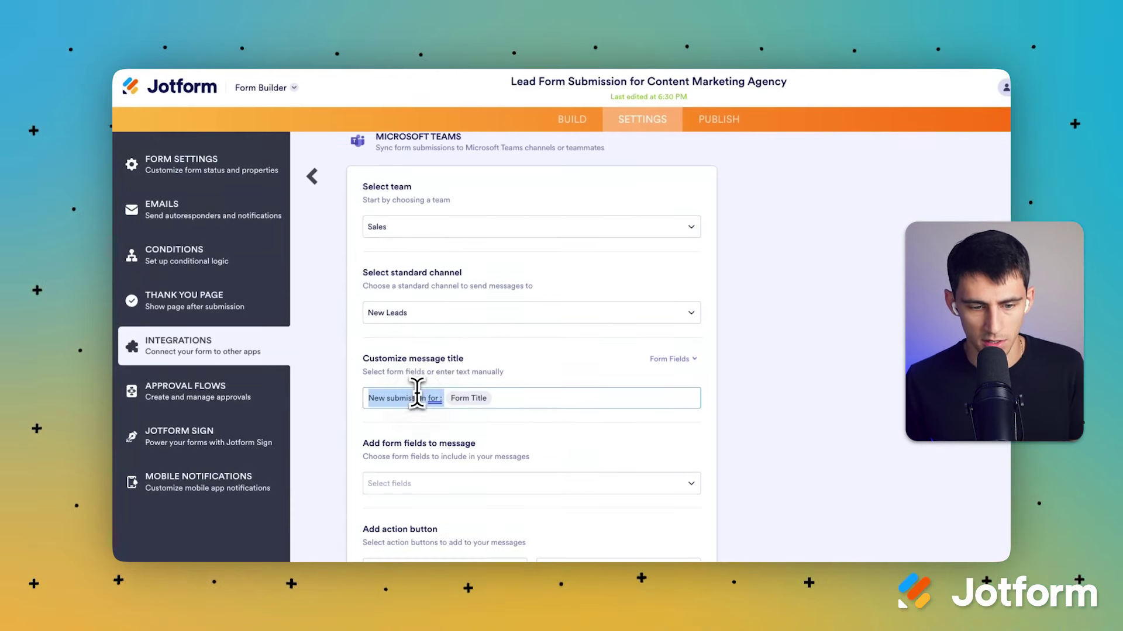
# - Start the message title with 'Hey team a new', Form Title and Company Name chips
pyautogui.write('Hey te')
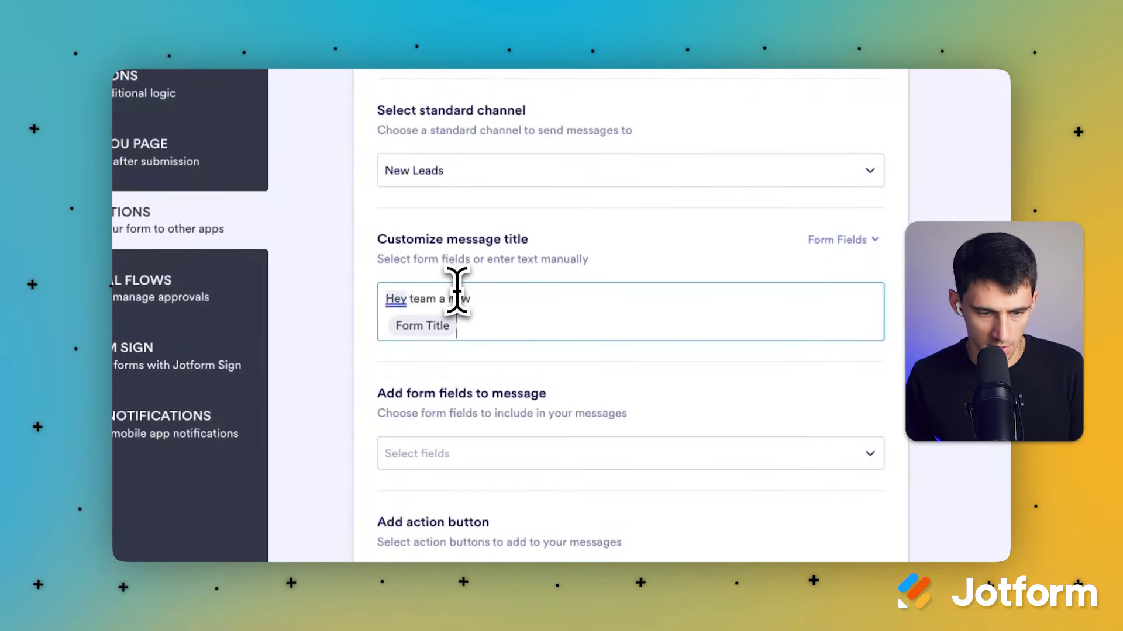
pyautogui.write('am a new')
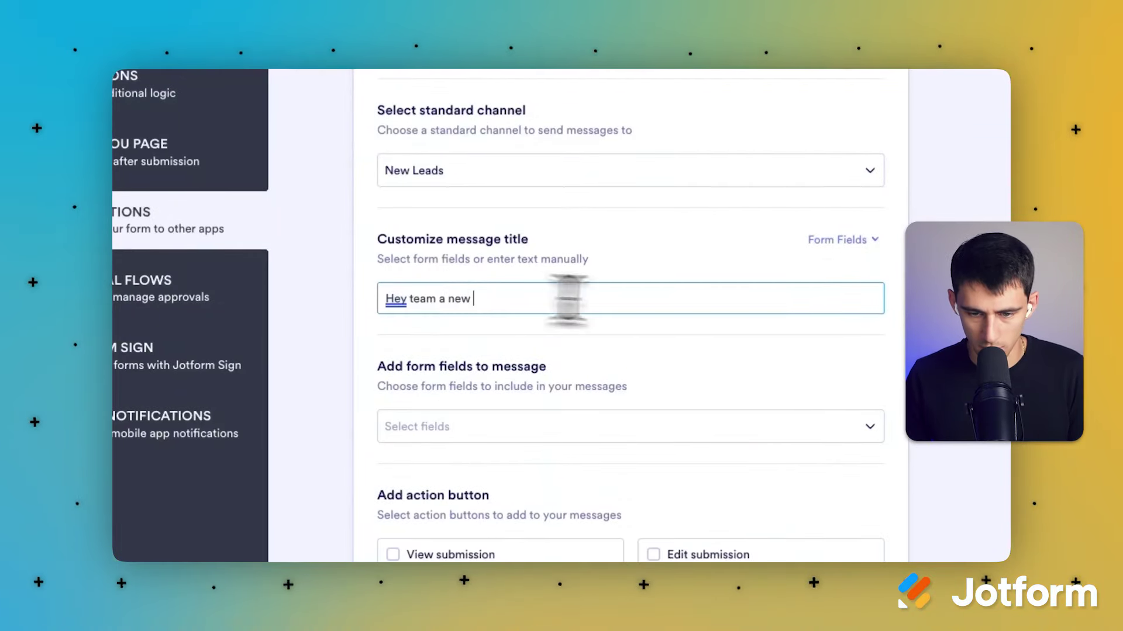
pyautogui.click(813, 243)
pyautogui.click(701, 311)
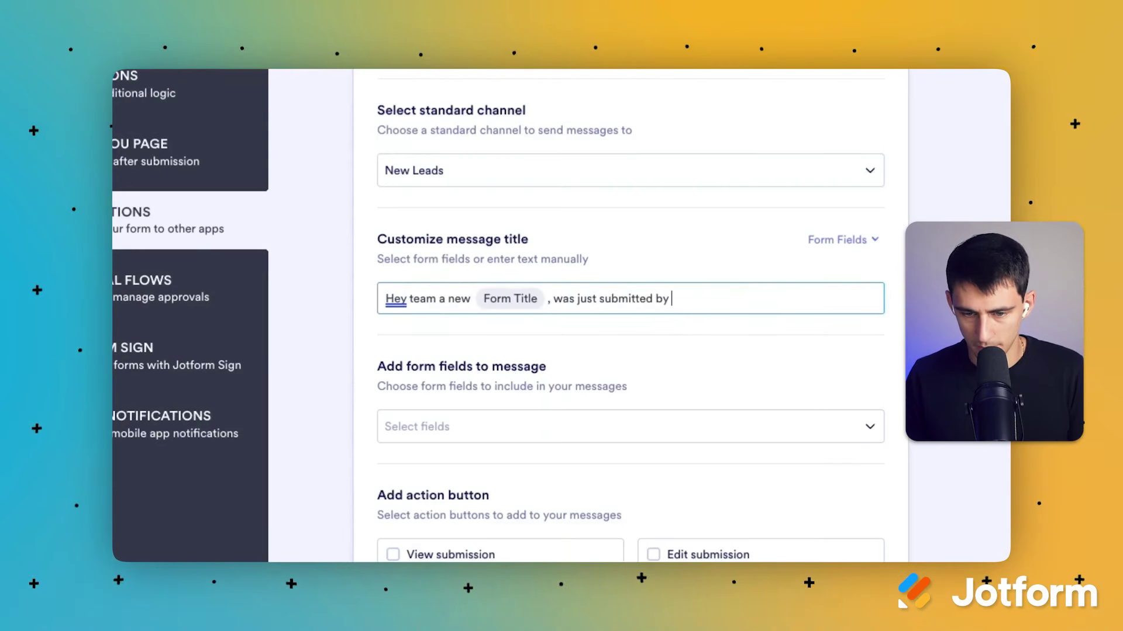
pyautogui.click(860, 237)
pyautogui.click(743, 453)
pyautogui.write('. T')
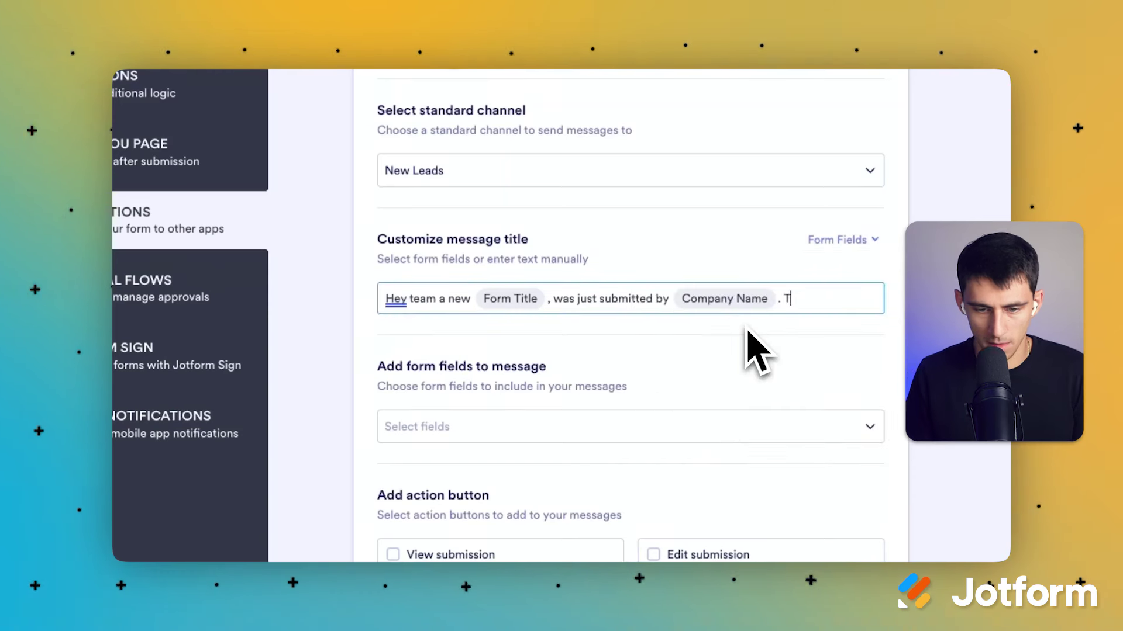
pyautogui.write('hey are interested in')
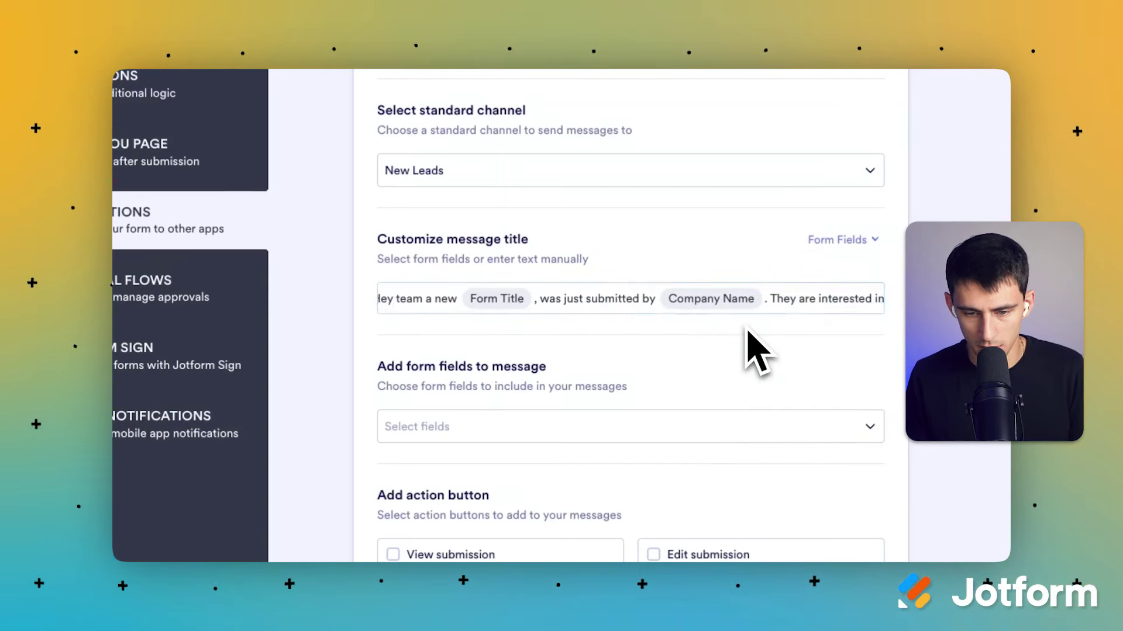
# - Add the services question chip, then 'and have a budget to spend of' with Estimated Budget
pyautogui.click(800, 397)
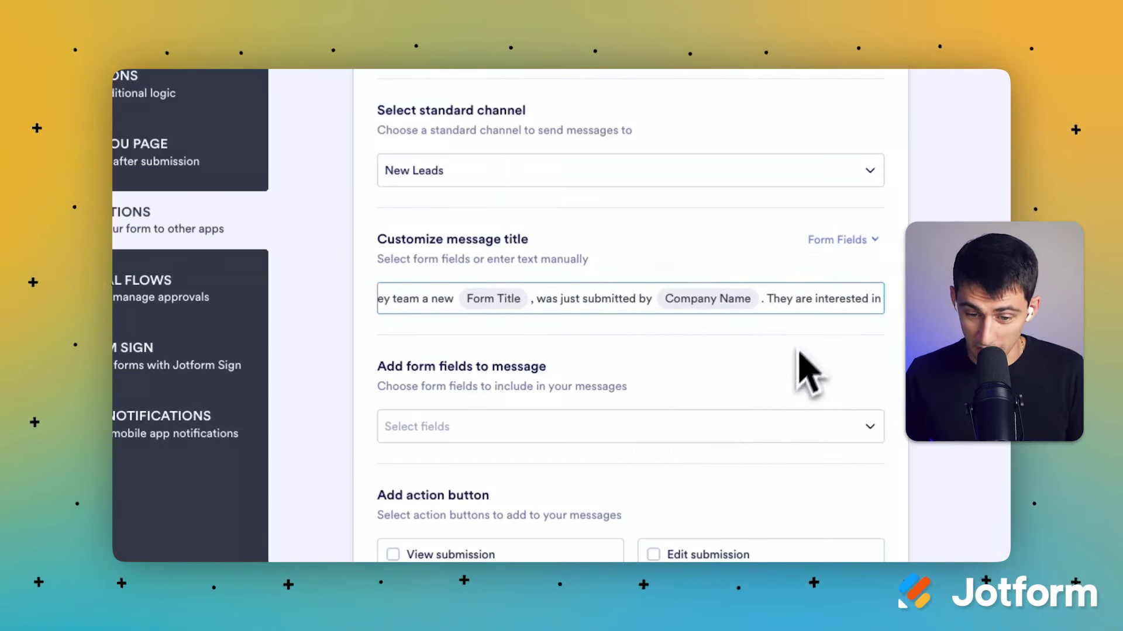
pyautogui.click(852, 296)
pyautogui.write('and have a budget')
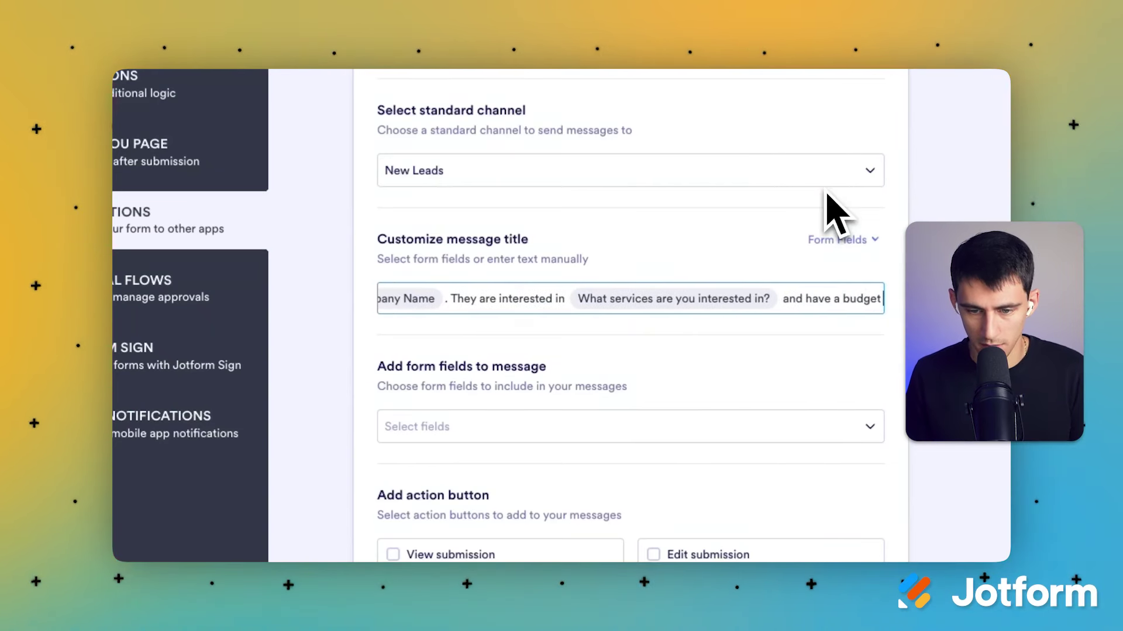
pyautogui.write(' to spend of -')
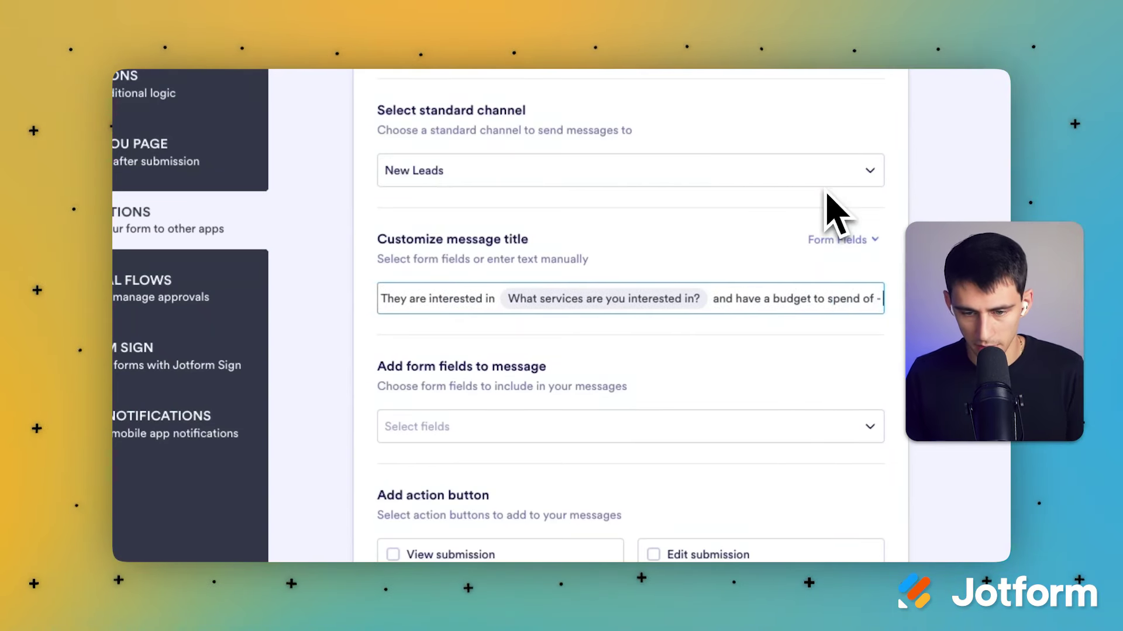
pyautogui.click(836, 241)
pyautogui.scroll(-4, 814, 404)
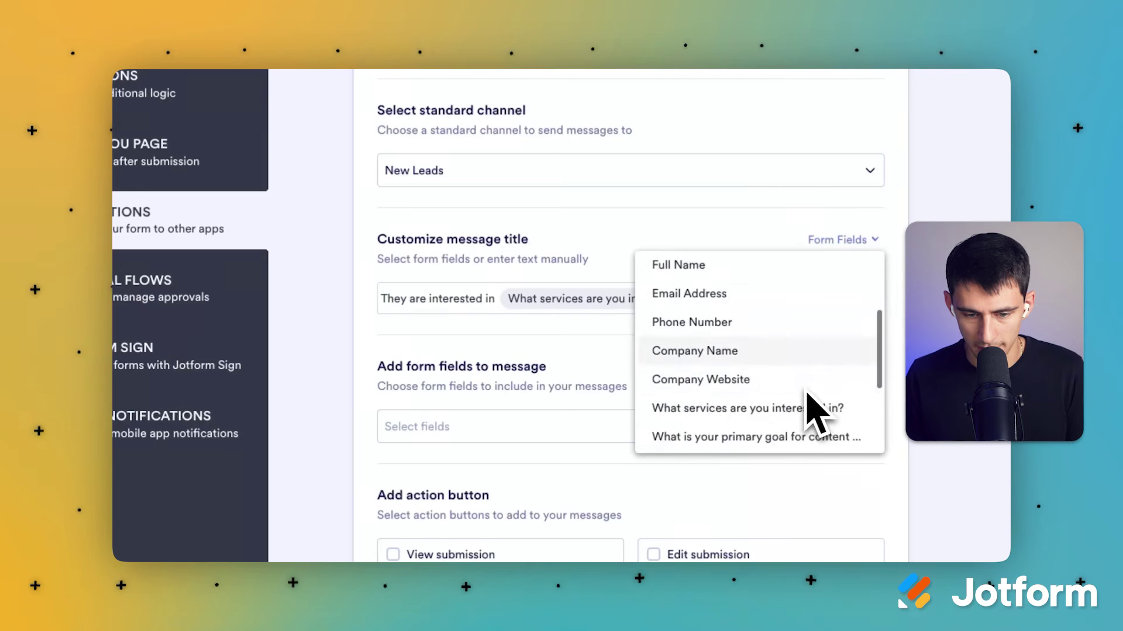
pyautogui.scroll(-1, 815, 403)
pyautogui.click(796, 386)
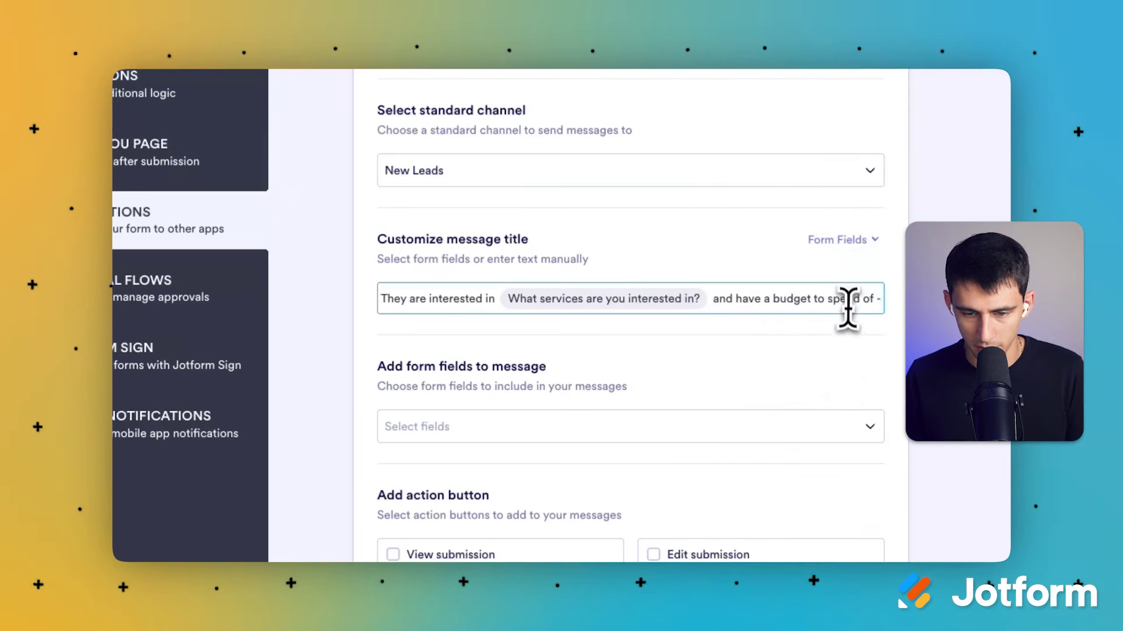
# - Finish the title with 'Please follow up with [Full Name] at their email [Email Address] ASAP!'
pyautogui.write('. Pleas')
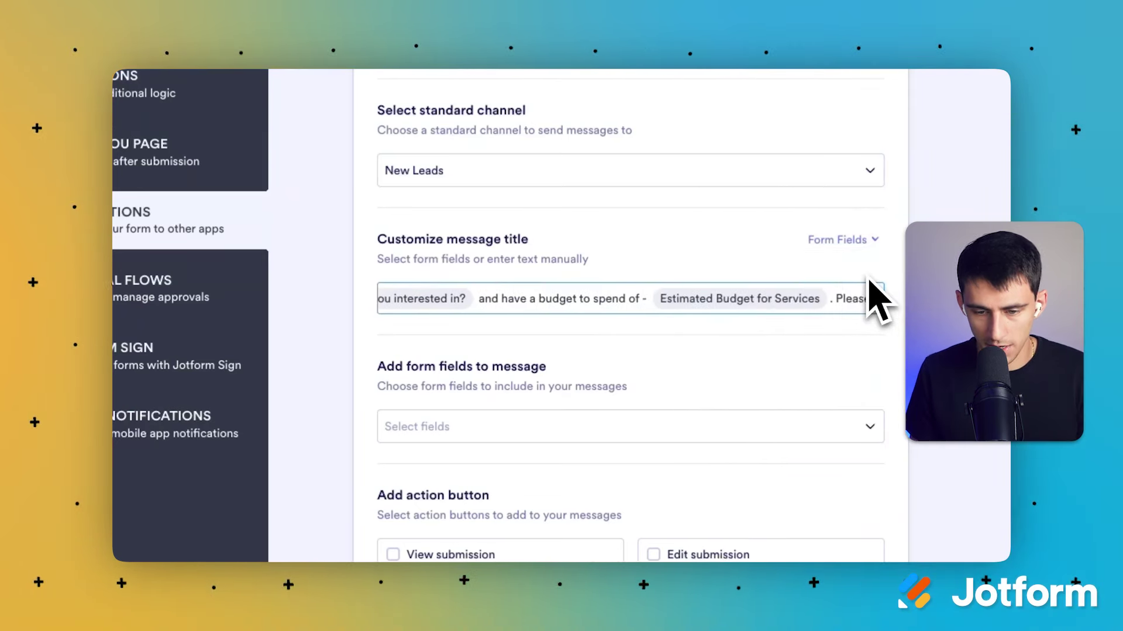
pyautogui.write('e follow up w')
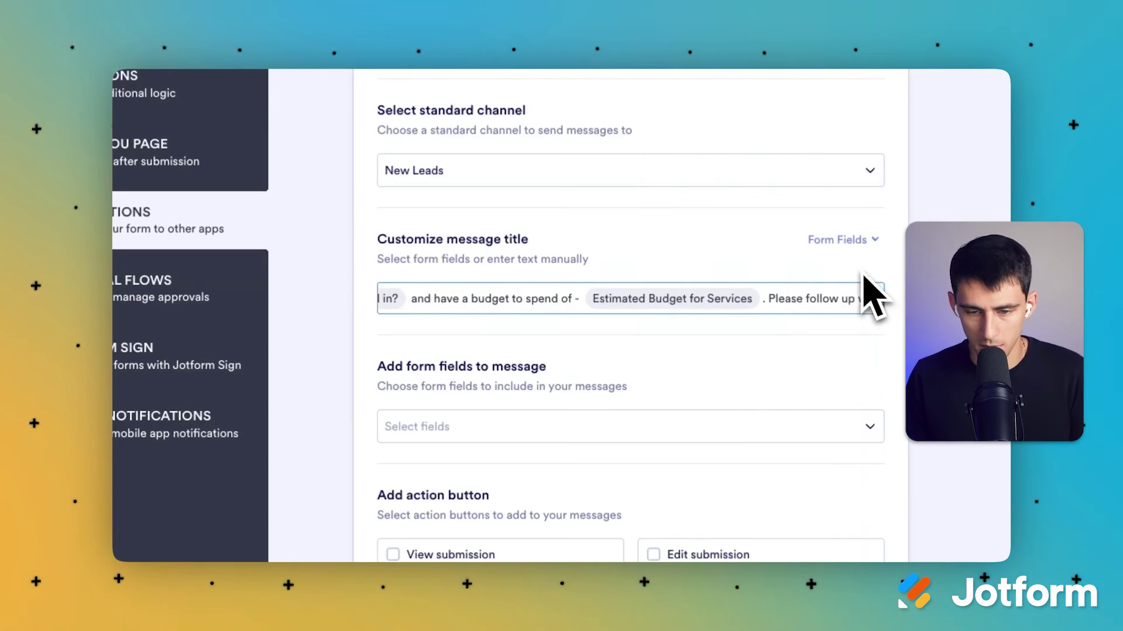
pyautogui.write('ith')
pyautogui.click(853, 241)
pyautogui.scroll(-2, 796, 350)
pyautogui.click(787, 329)
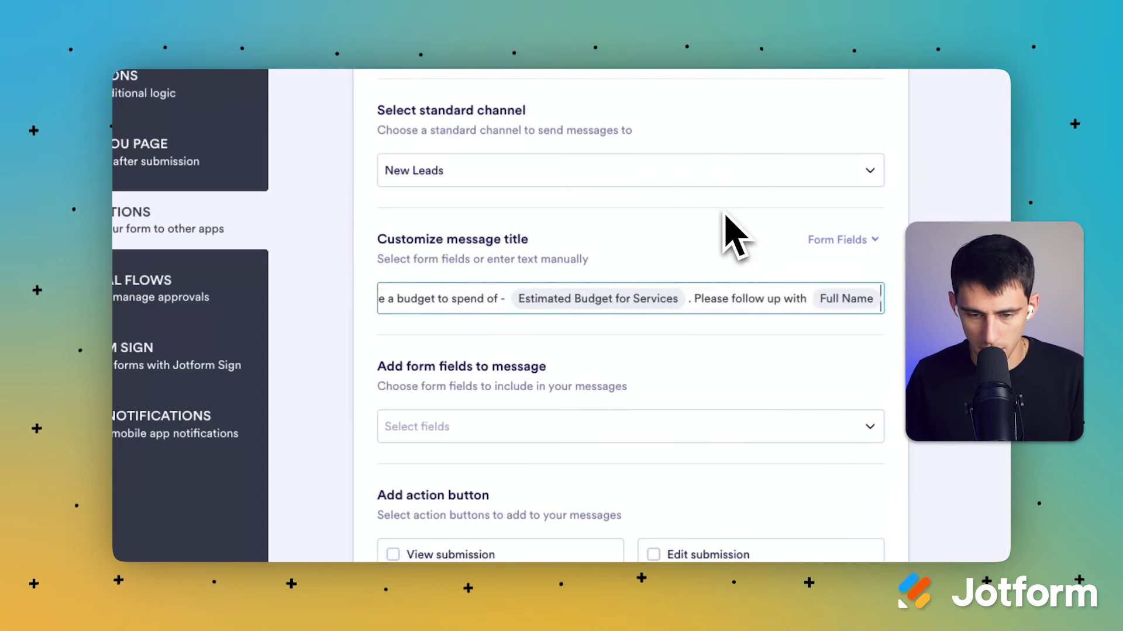
pyautogui.write('at their')
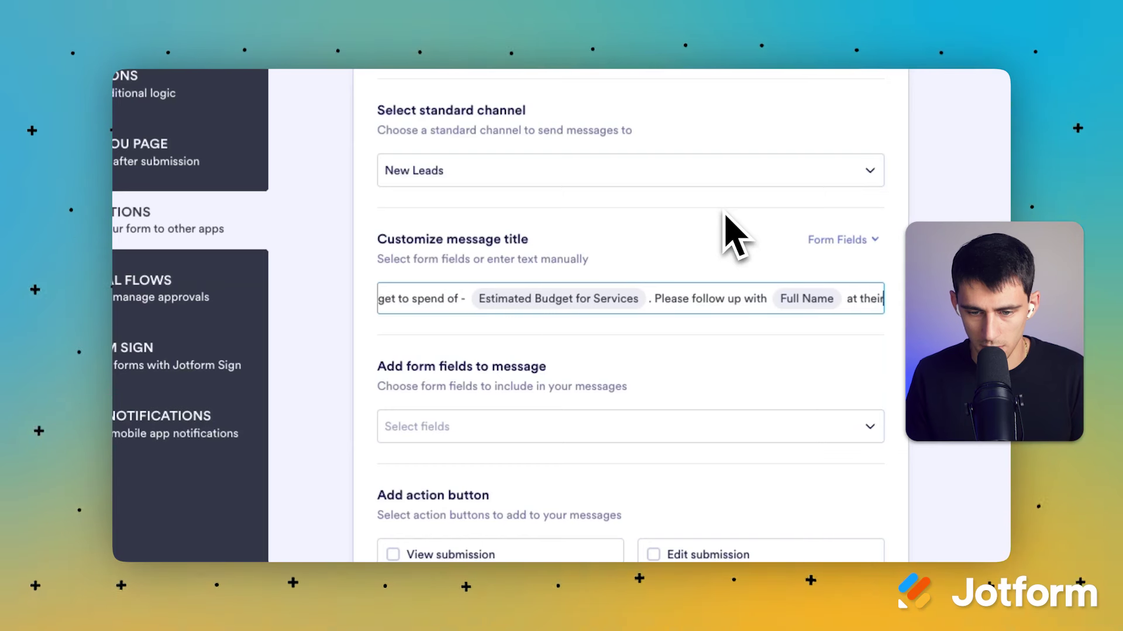
pyautogui.write(' email')
pyautogui.click(842, 240)
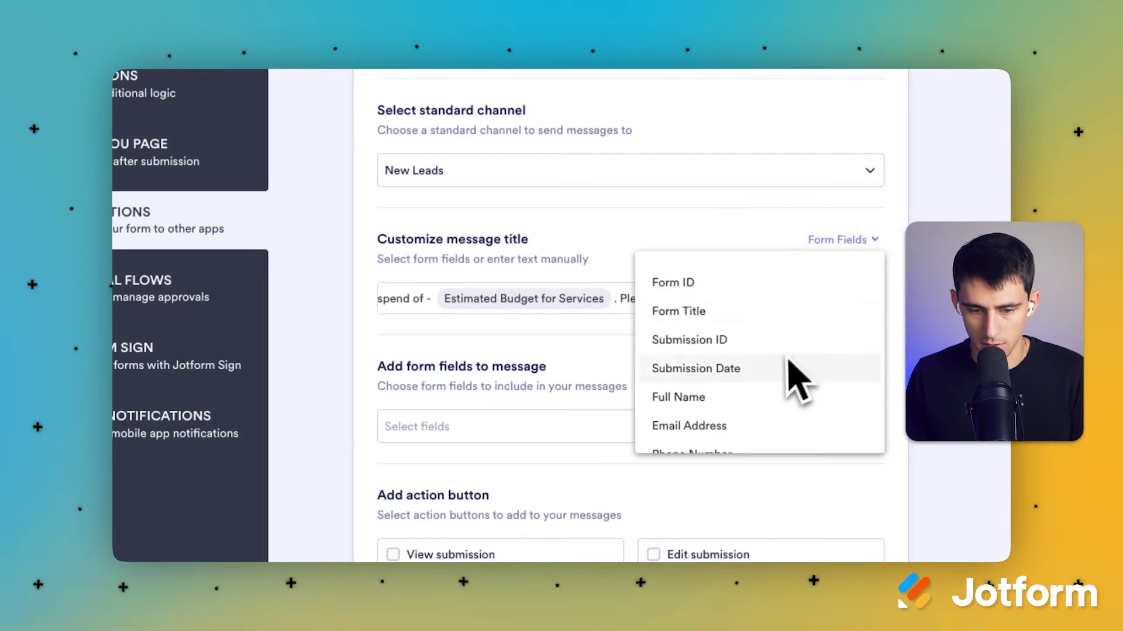
pyautogui.scroll(-2, 777, 386)
pyautogui.click(730, 386)
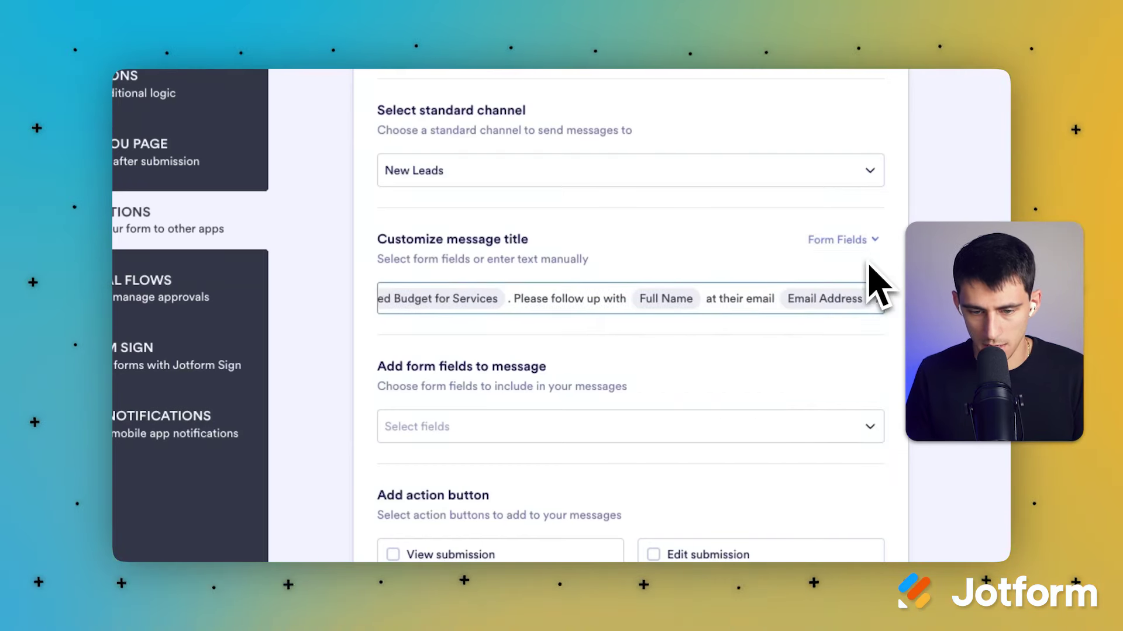
pyautogui.write('ASAP!')
pyautogui.scroll(-1, 742, 359)
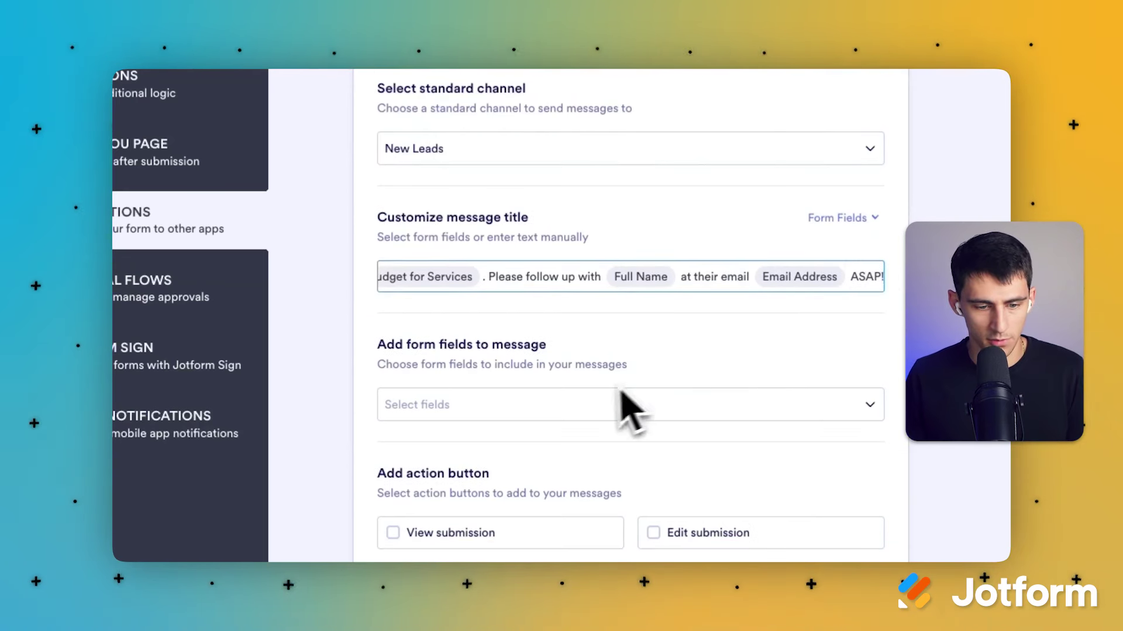
pyautogui.click(621, 397)
# - Include Full Name, Email Address, Company Name, services and budget fields plus a View submission button
pyautogui.click(347, 236)
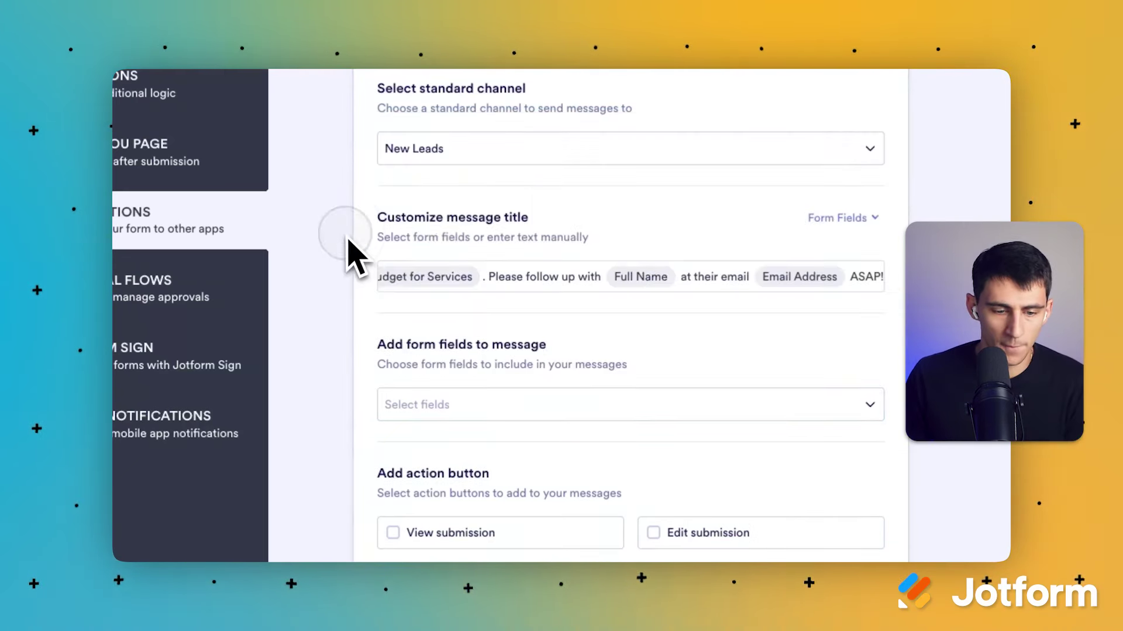
pyautogui.click(481, 412)
pyautogui.click(314, 362)
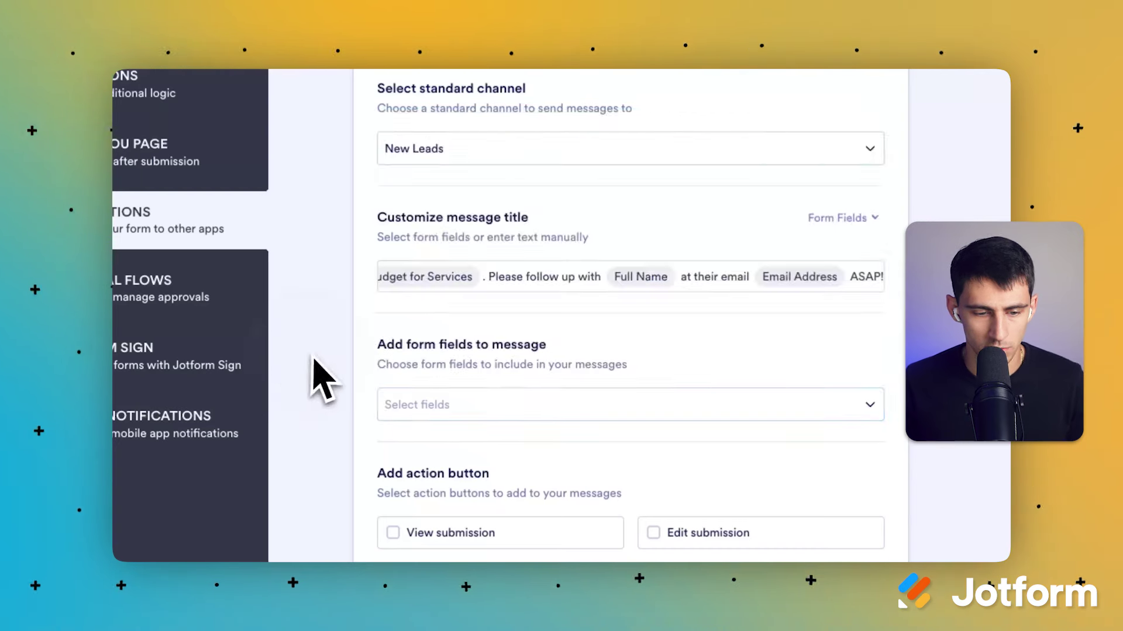
pyautogui.click(404, 404)
pyautogui.click(433, 172)
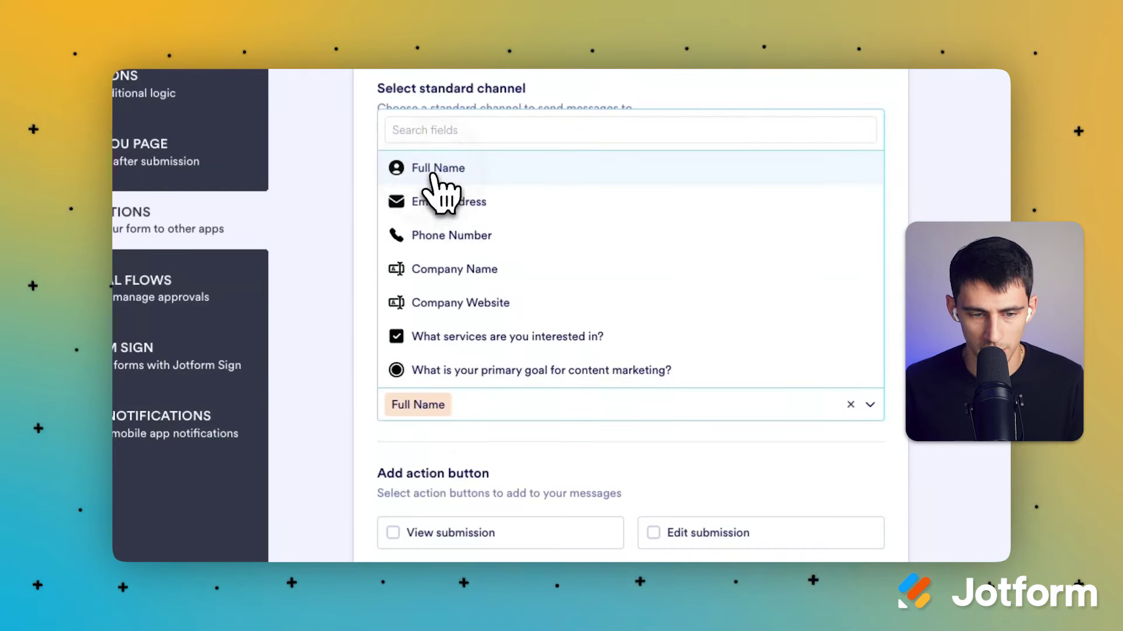
pyautogui.click(442, 200)
pyautogui.click(464, 267)
pyautogui.click(558, 338)
pyautogui.scroll(-1, 564, 345)
pyautogui.click(535, 347)
pyautogui.scroll(-2, 492, 411)
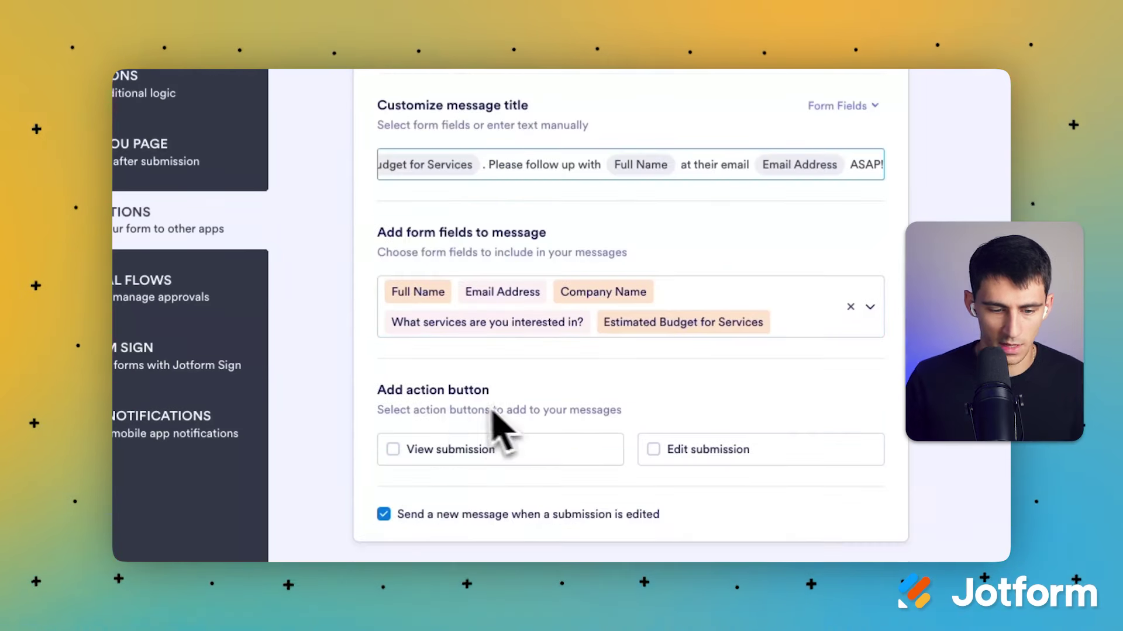
pyautogui.click(449, 455)
# - Save the Teams channel action and open the published form in a new tab
pyautogui.scroll(-1, 596, 383)
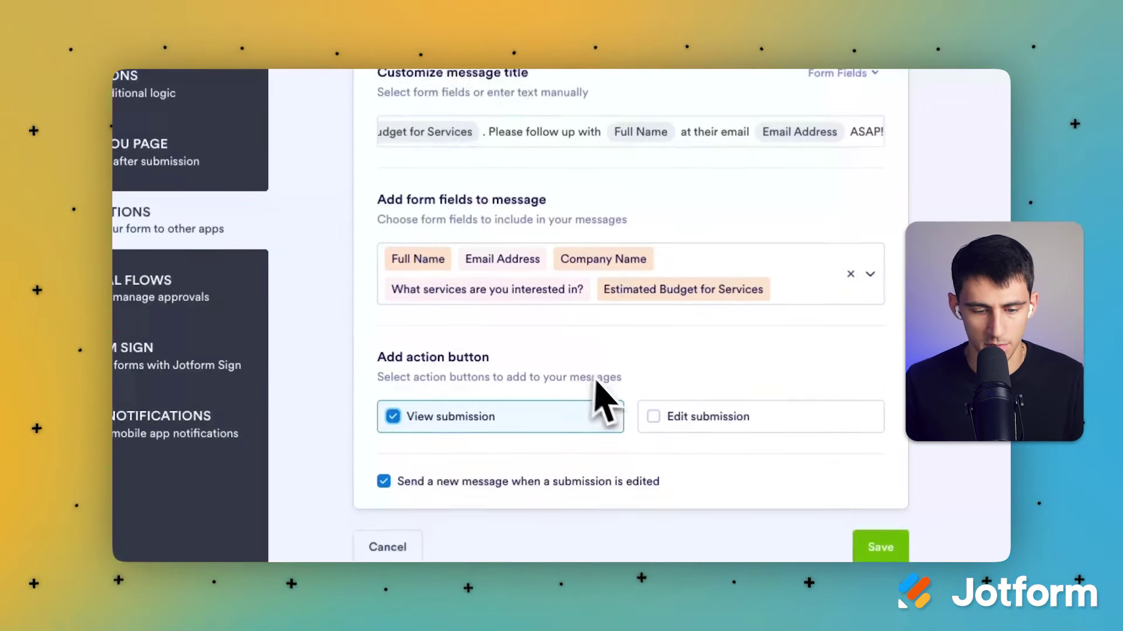
pyautogui.click(890, 504)
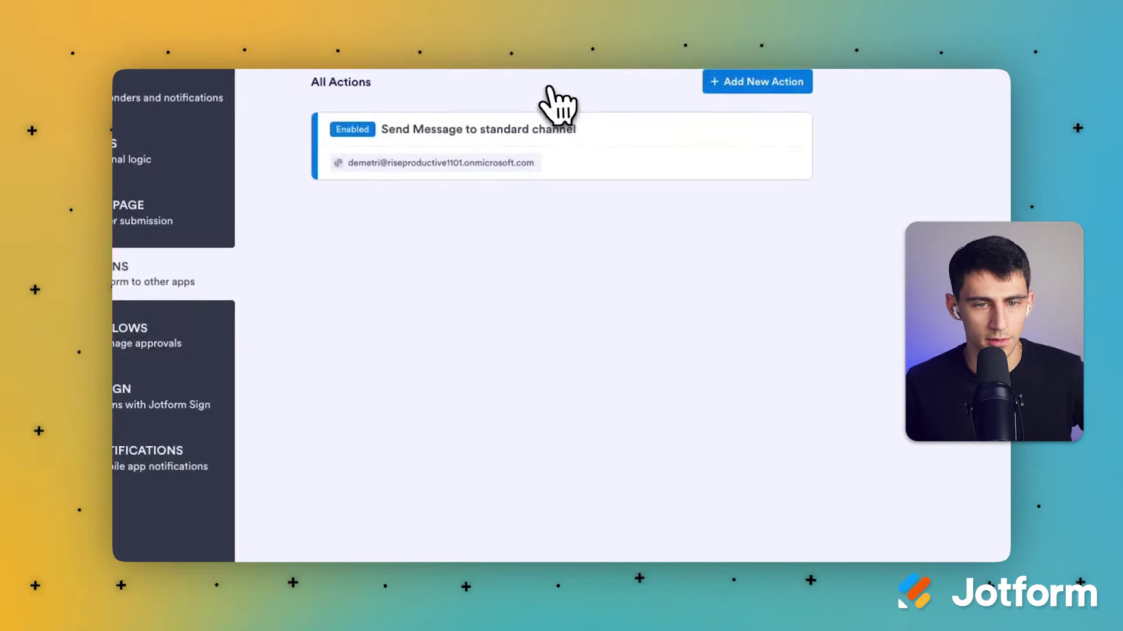
pyautogui.click(631, 130)
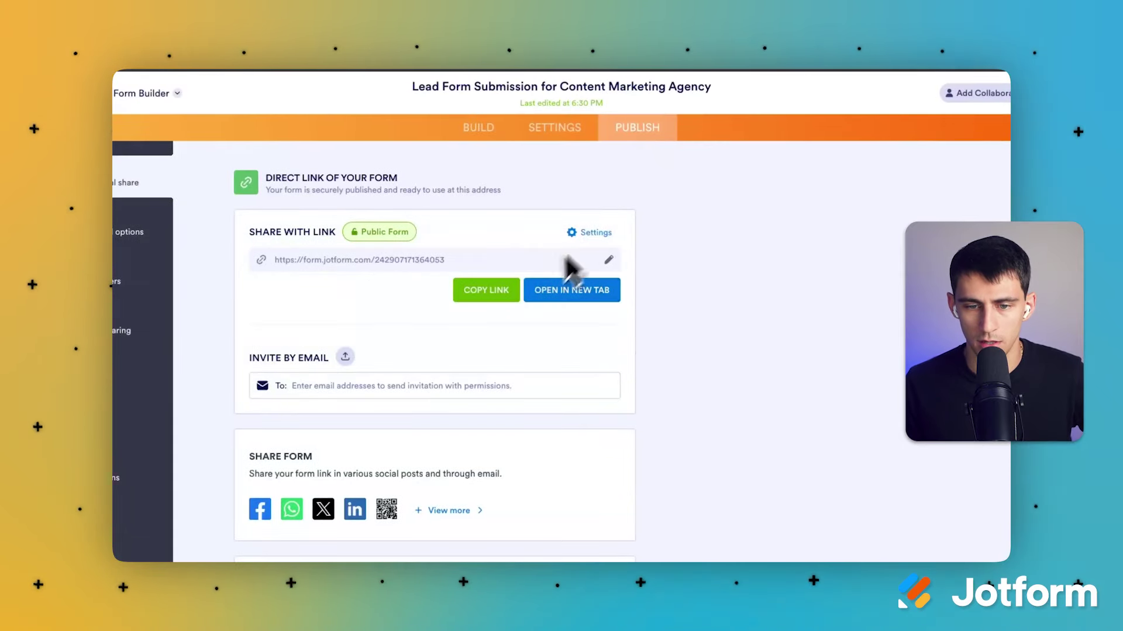
pyautogui.click(570, 290)
# - Autofill name and email, enter a phone number, and tick Social Media Management and Video Content Creation
pyautogui.click(536, 329)
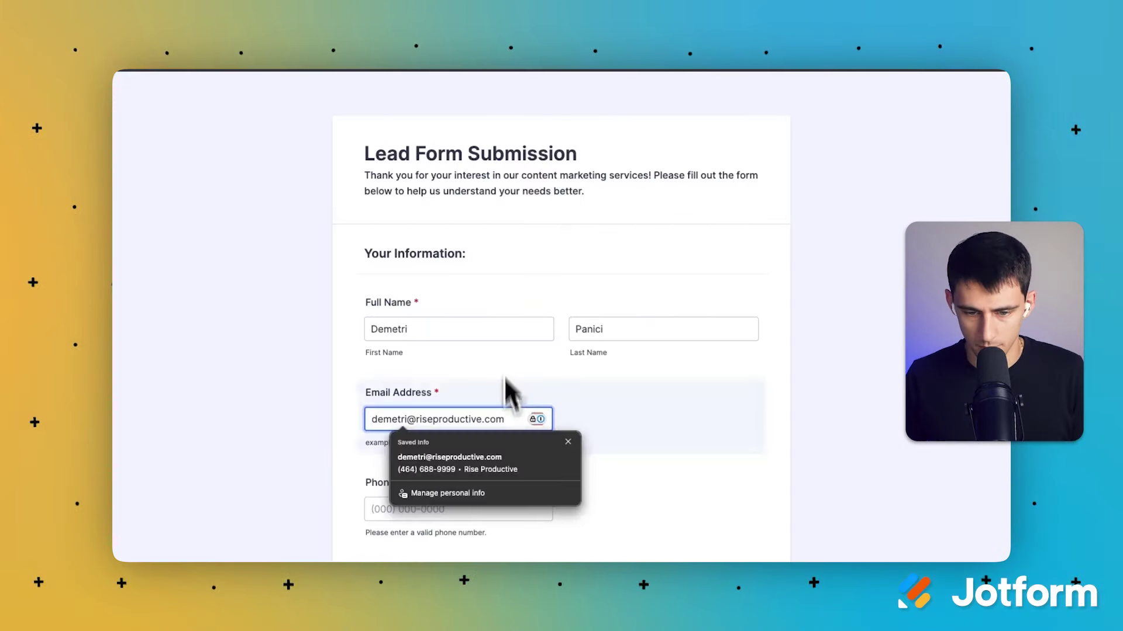
pyautogui.scroll(-1, 609, 421)
pyautogui.click(483, 481)
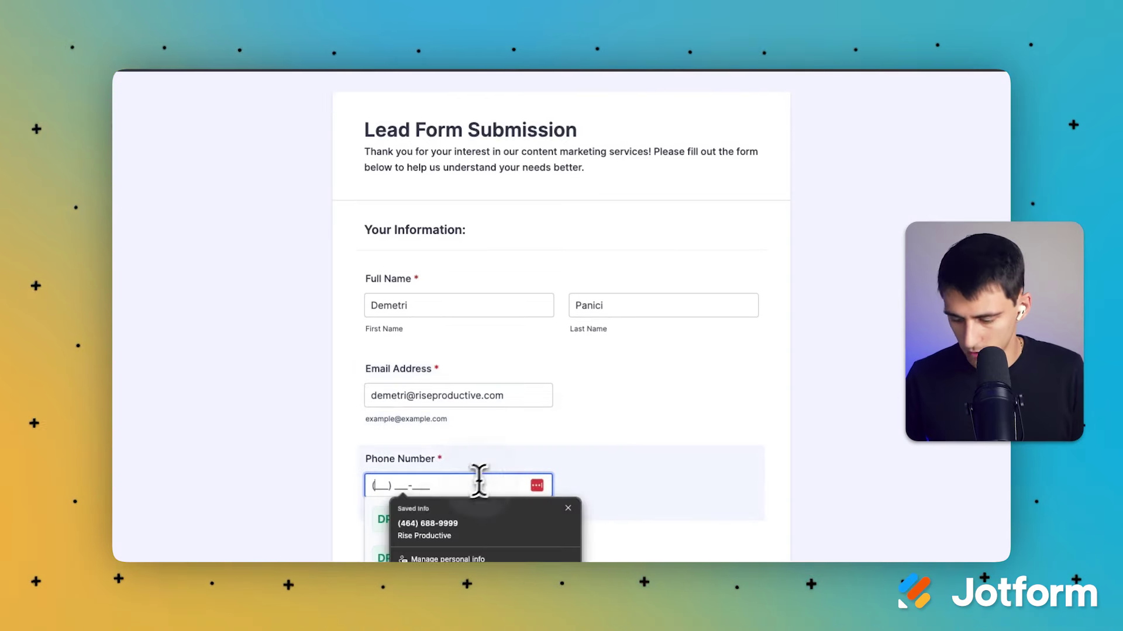
pyautogui.write('155689744')
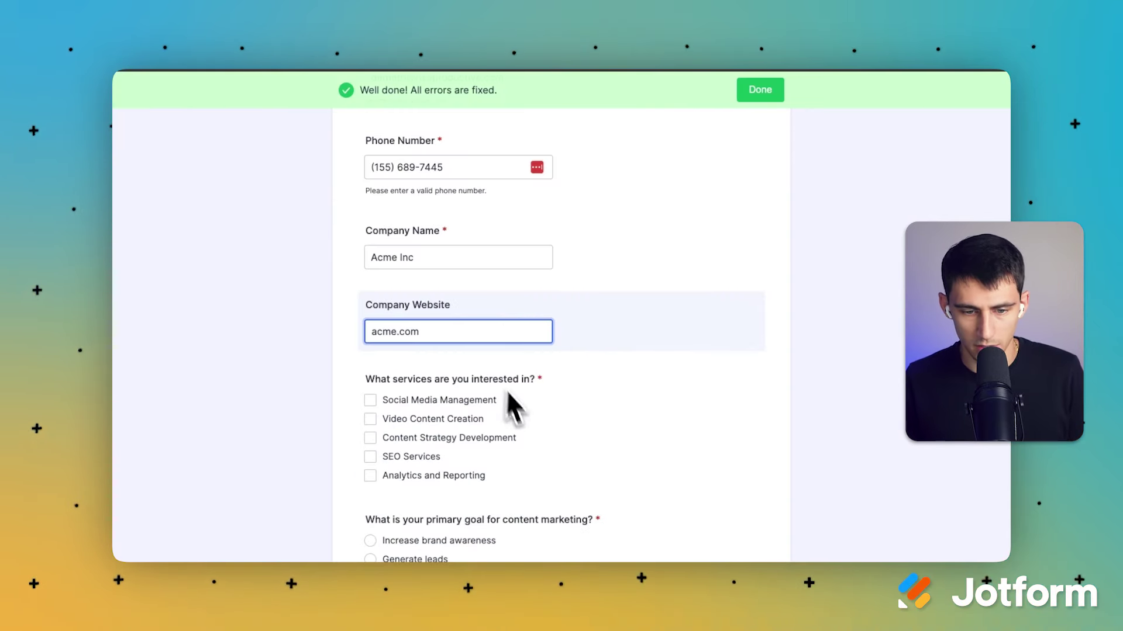
pyautogui.click(471, 401)
pyautogui.click(453, 419)
# - Choose Generate leads as the goal, enter a 5000 budget, submit, and switch to Teams
pyautogui.scroll(-3, 643, 293)
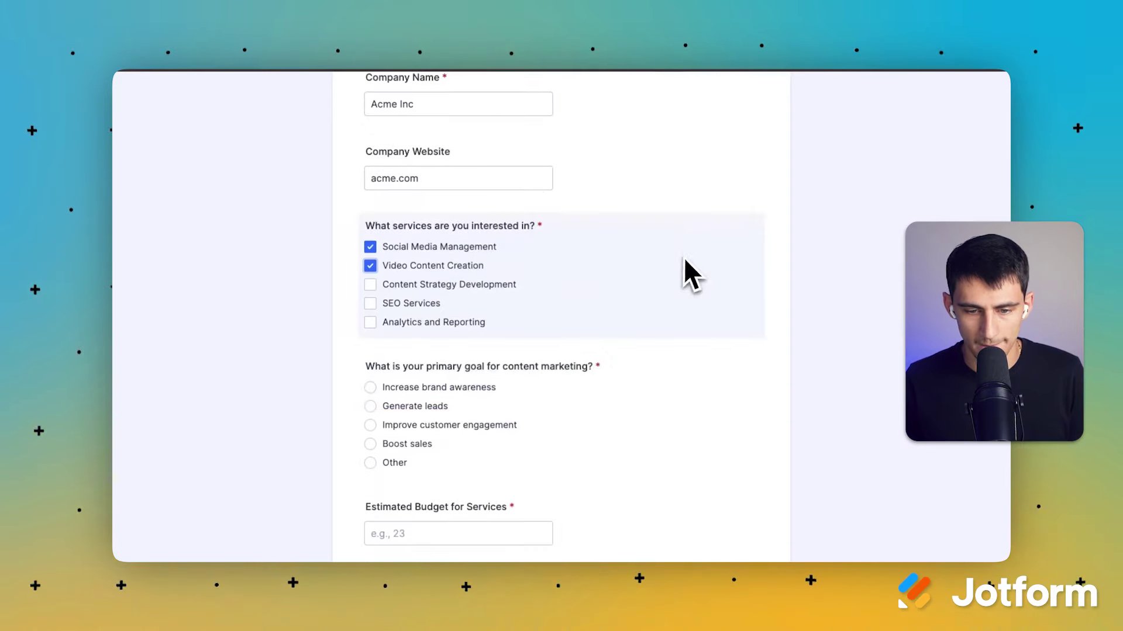
pyautogui.click(416, 406)
pyautogui.scroll(-1, 544, 468)
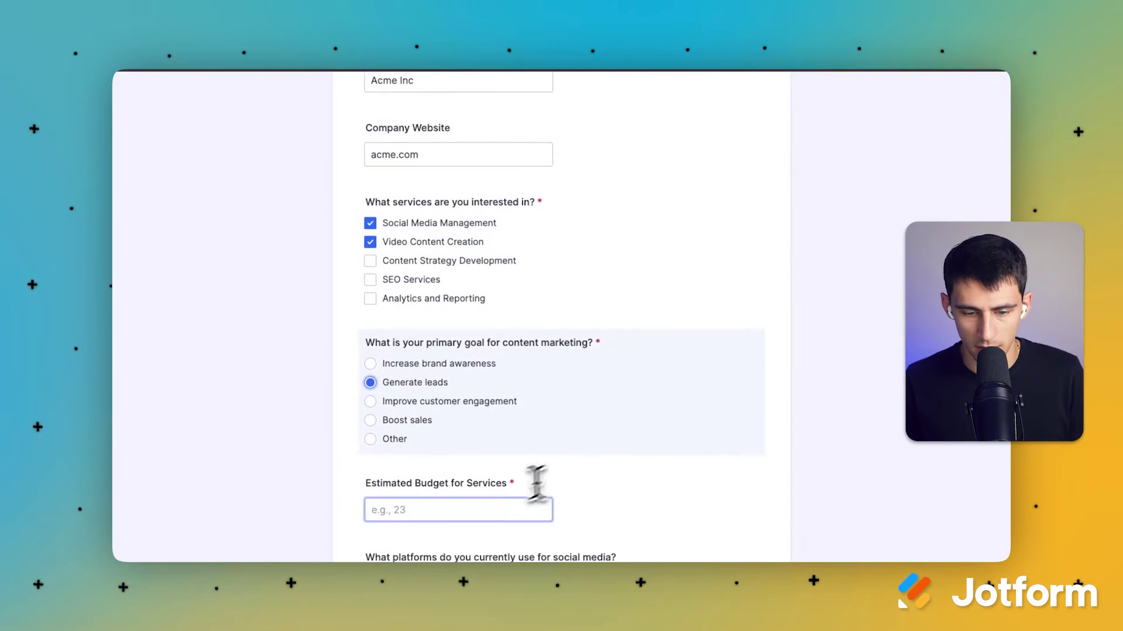
pyautogui.click(491, 509)
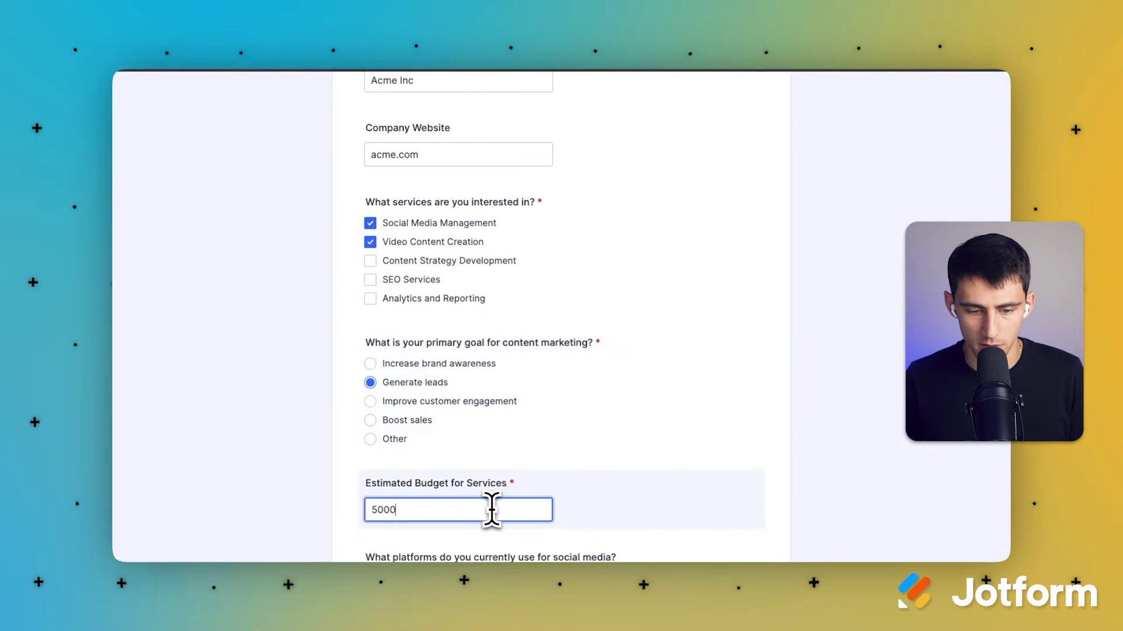
pyautogui.write('5000')
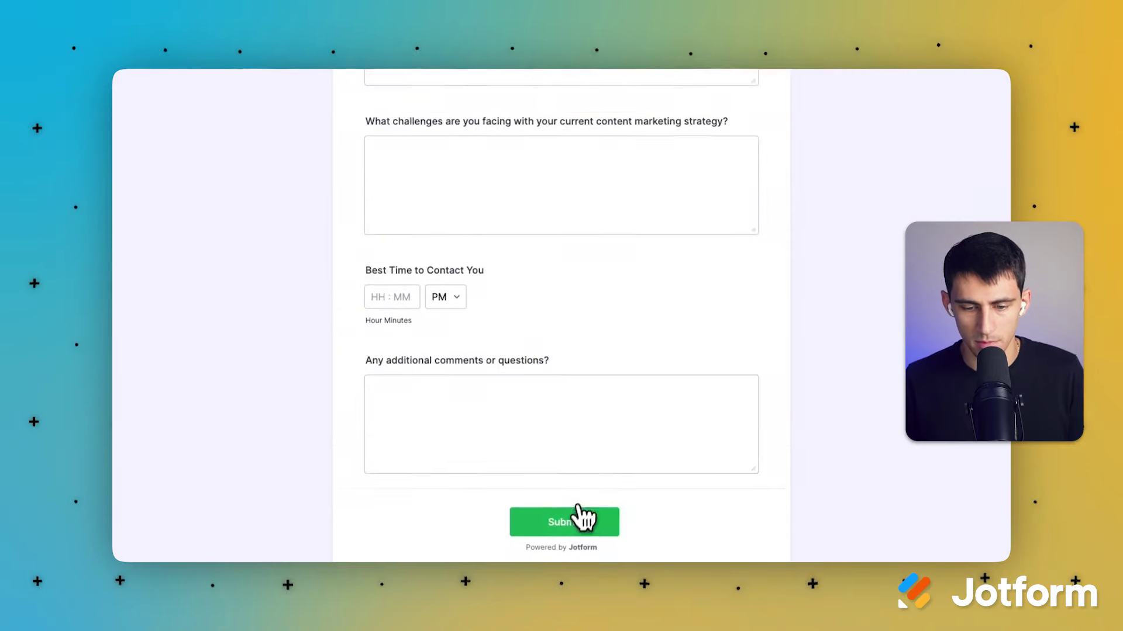
pyautogui.click(577, 483)
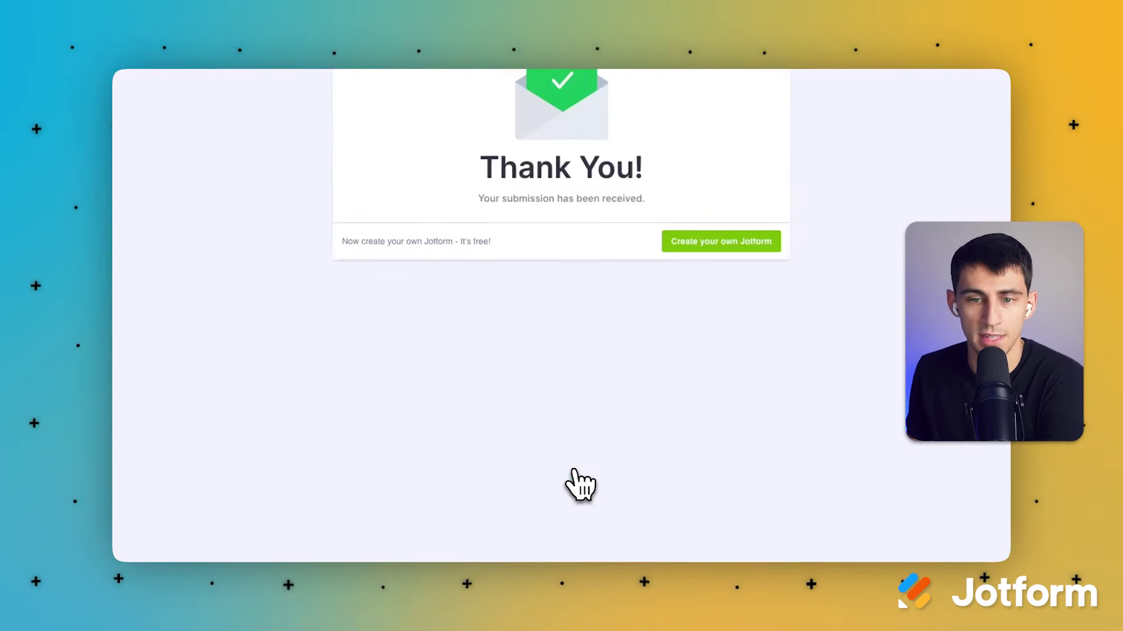
pyautogui.click(687, 547)
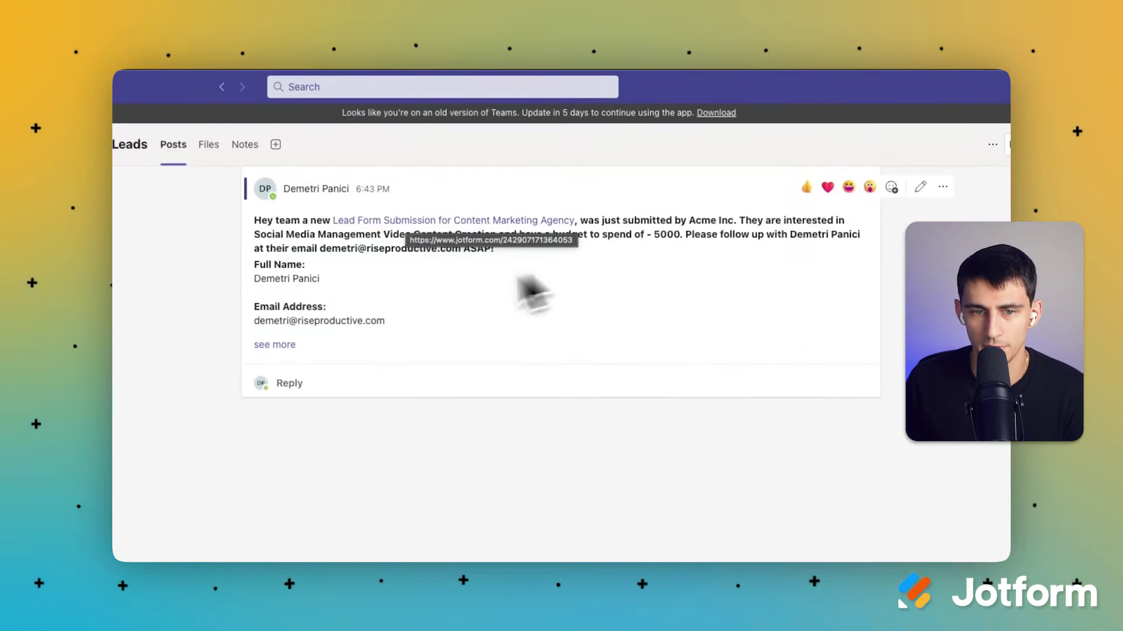
# - Expand the lead post in Teams, review its fields, and open the submission in Jotform
pyautogui.click(275, 344)
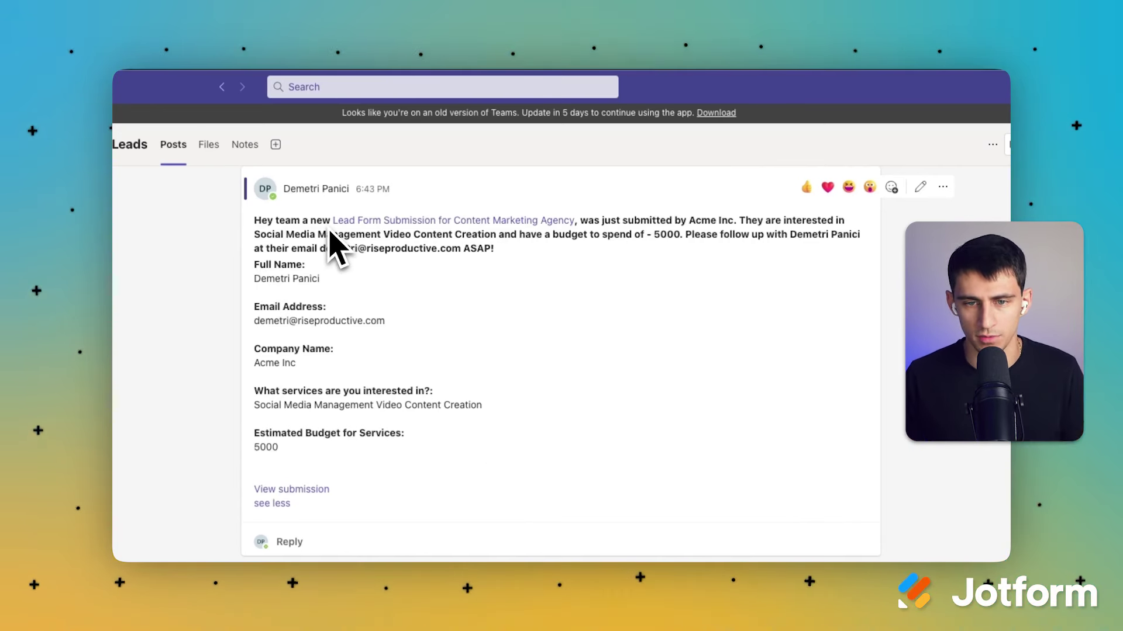
pyautogui.moveTo(514, 258); pyautogui.dragTo(260, 217)
pyautogui.moveTo(257, 268); pyautogui.dragTo(476, 465)
pyautogui.click(301, 489)
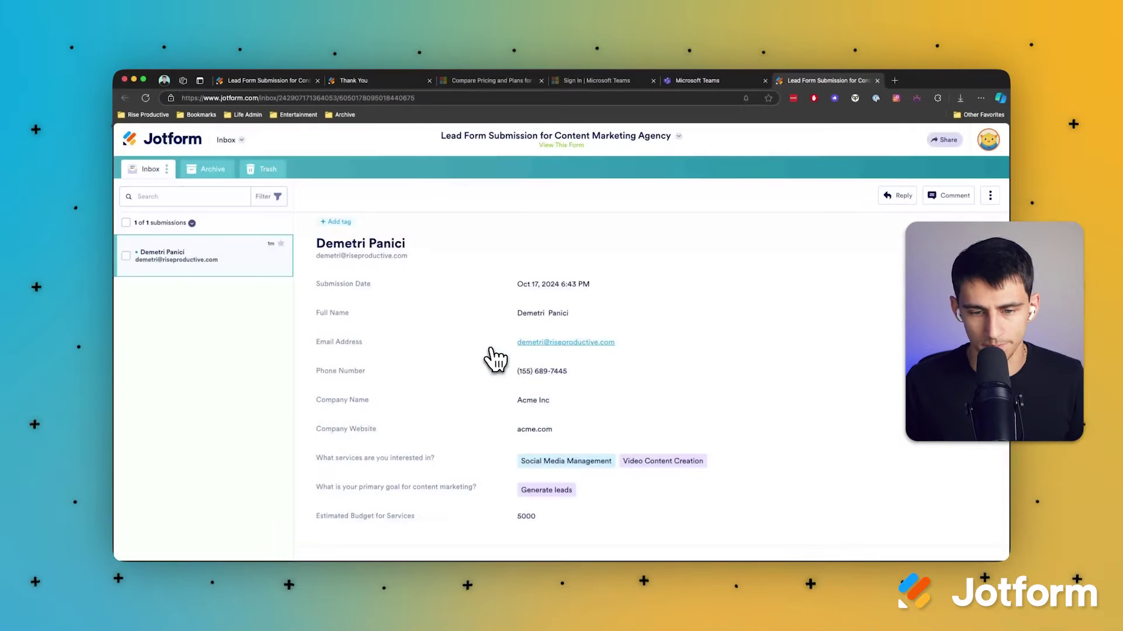
pyautogui.scroll(-1, 537, 347)
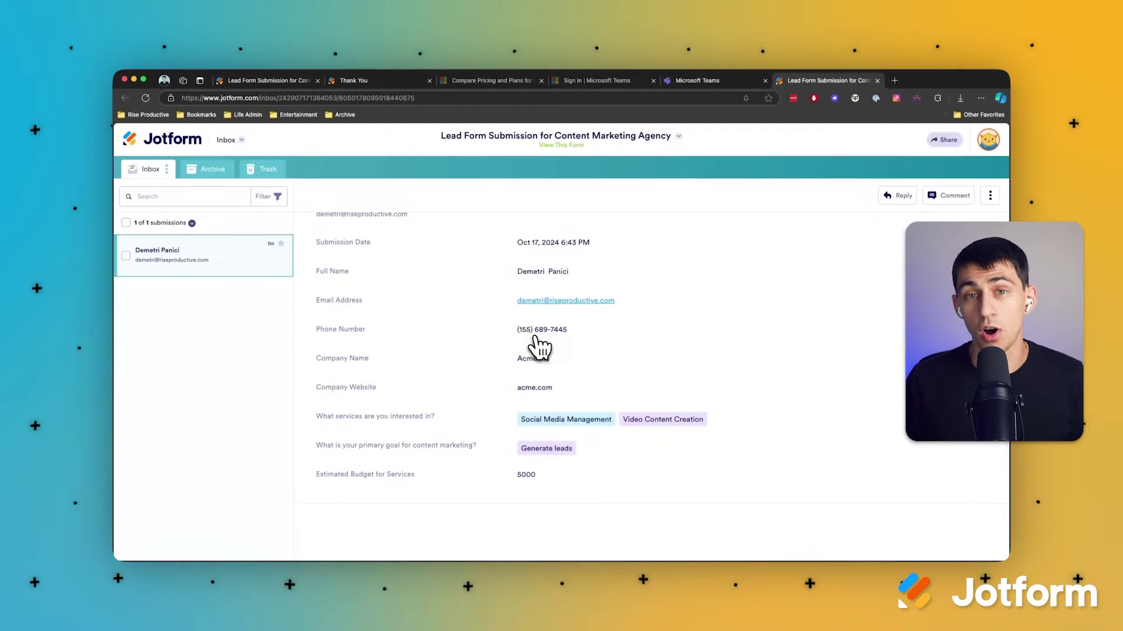
pyautogui.click(227, 82)
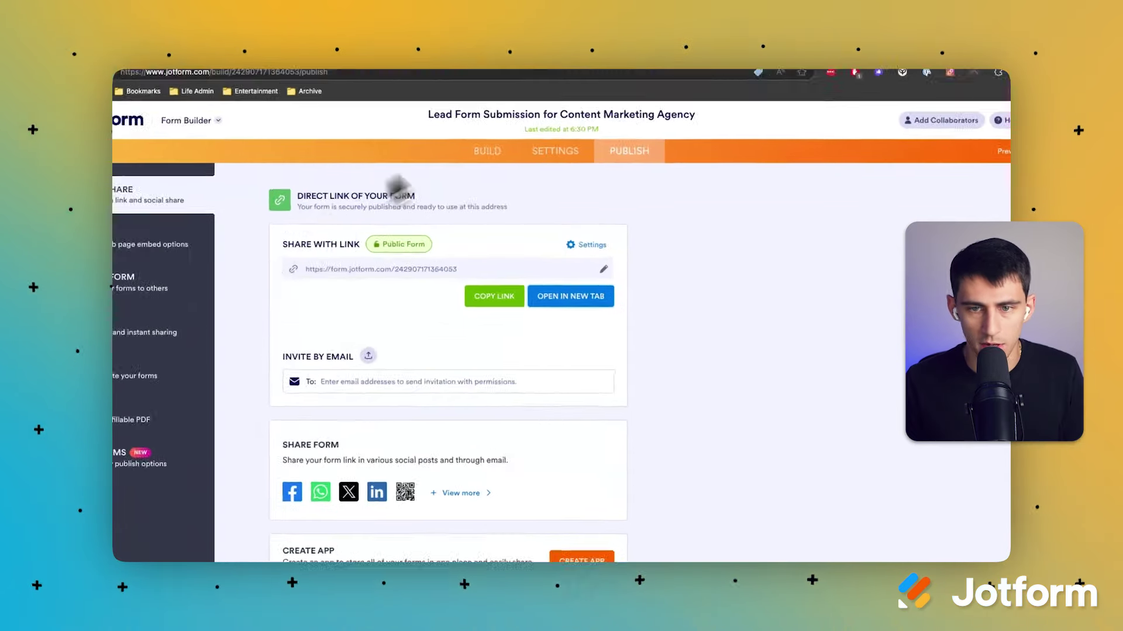
# - Navigate the form's tabs to the Microsoft Teams integration
pyautogui.click(544, 137)
pyautogui.click(478, 132)
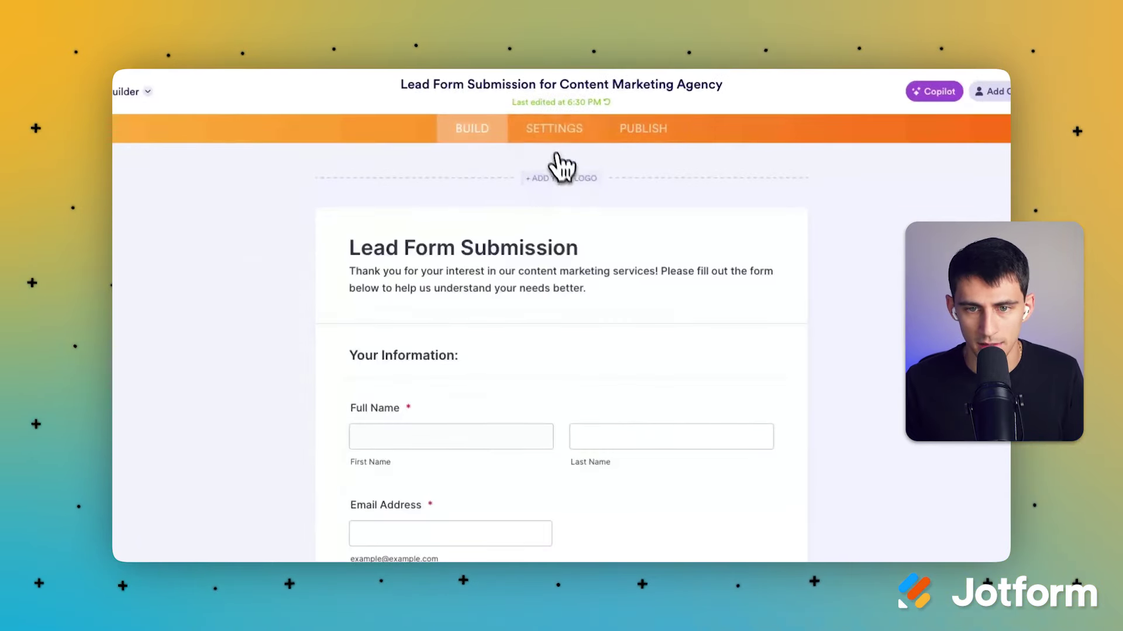
pyautogui.click(561, 132)
pyautogui.click(644, 133)
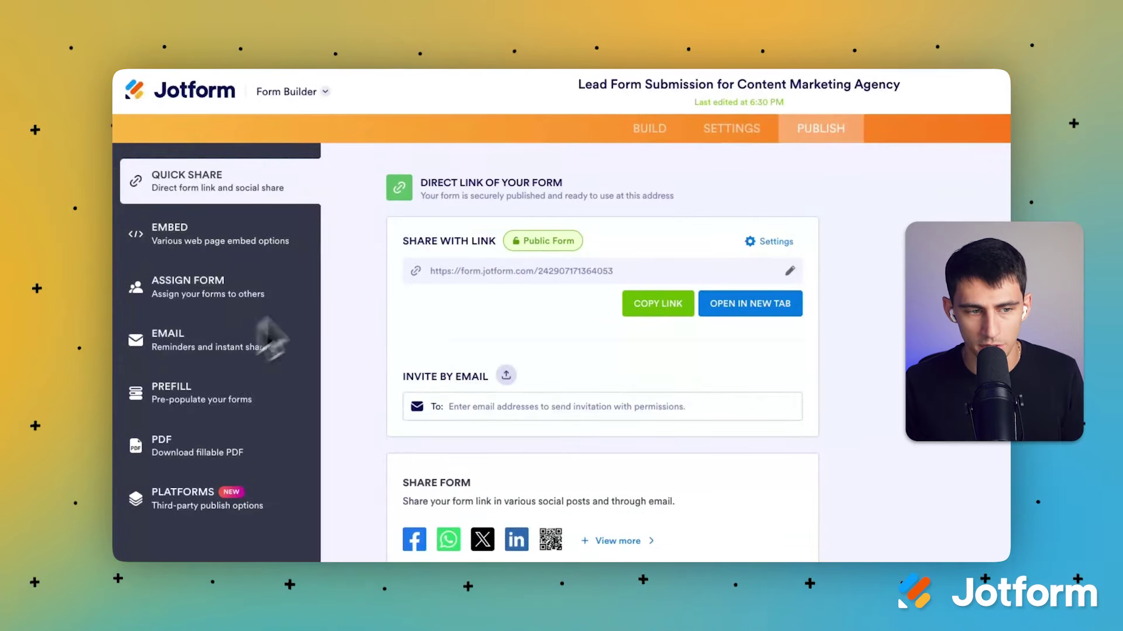
pyautogui.click(731, 128)
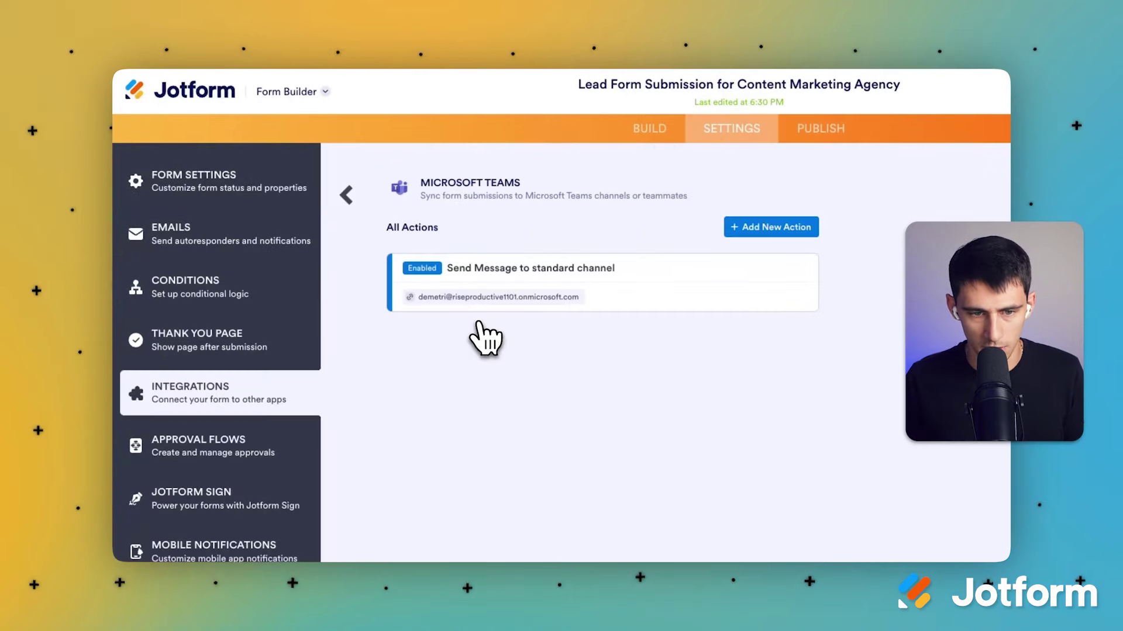
# - Add a Create Meeting action with Email Address as a required attendee
pyautogui.click(769, 226)
pyautogui.scroll(-2, 776, 264)
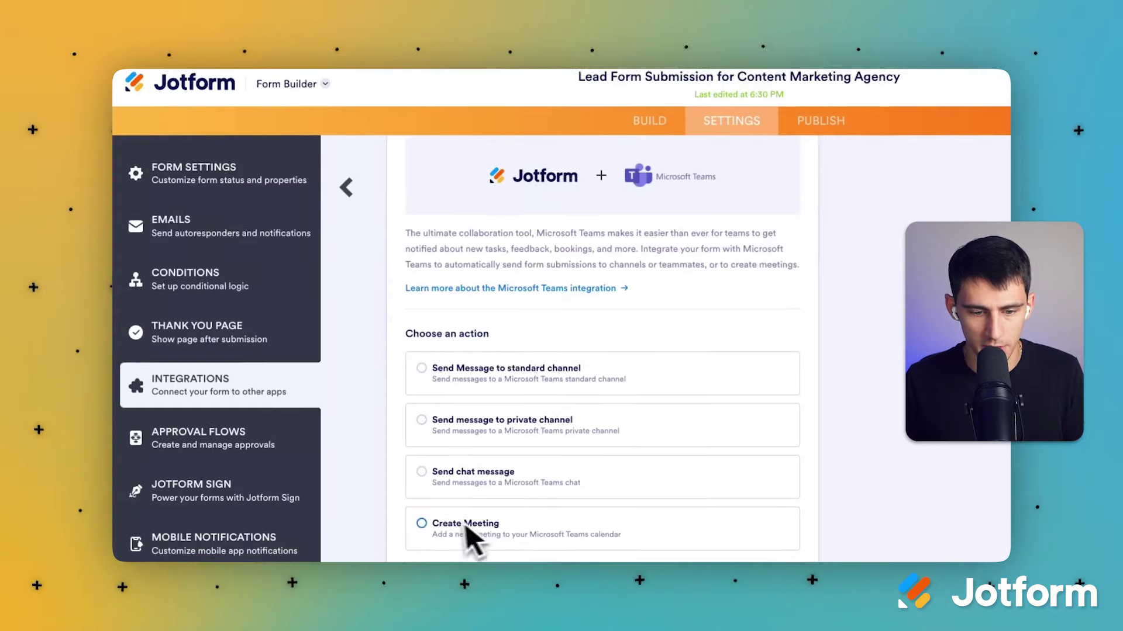
pyautogui.scroll(-2, 479, 497)
pyautogui.click(490, 439)
pyautogui.click(802, 501)
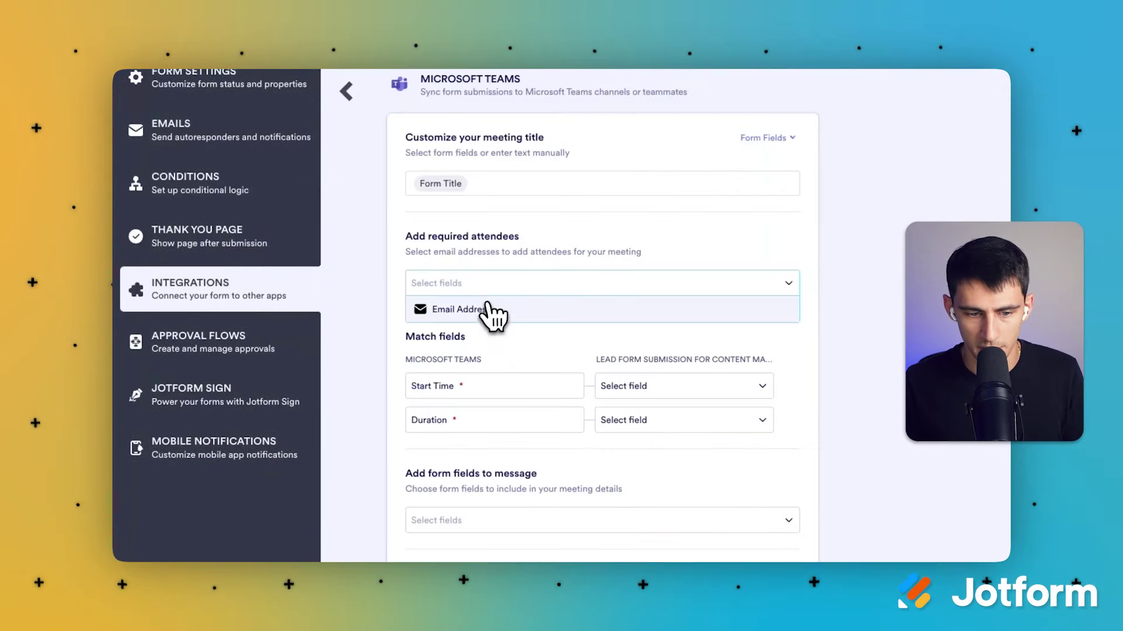
pyautogui.click(493, 316)
pyautogui.scroll(3, 612, 316)
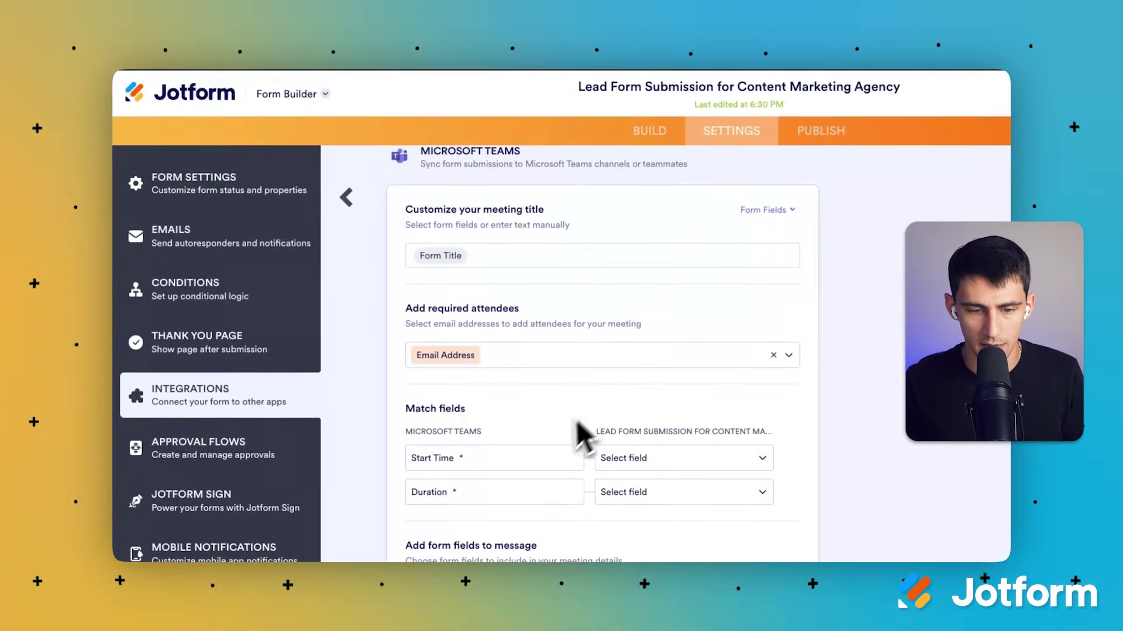
pyautogui.click(602, 462)
# - Add an Appointment field to the lead form named 'Discovery Call Date'
pyautogui.click(649, 131)
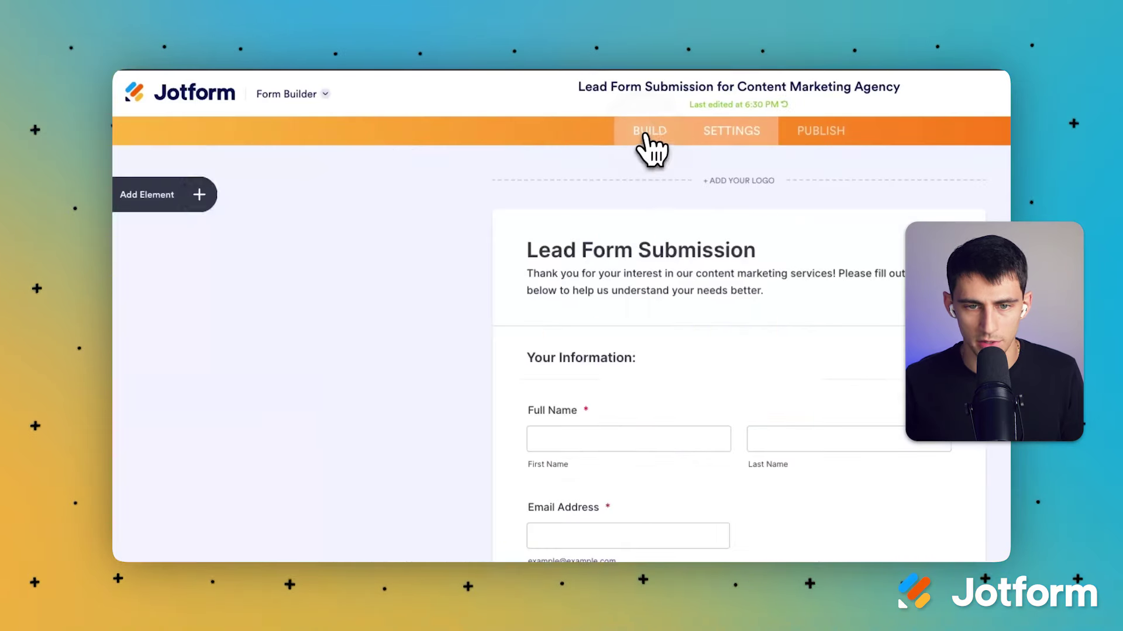
pyautogui.scroll(-15, 692, 220)
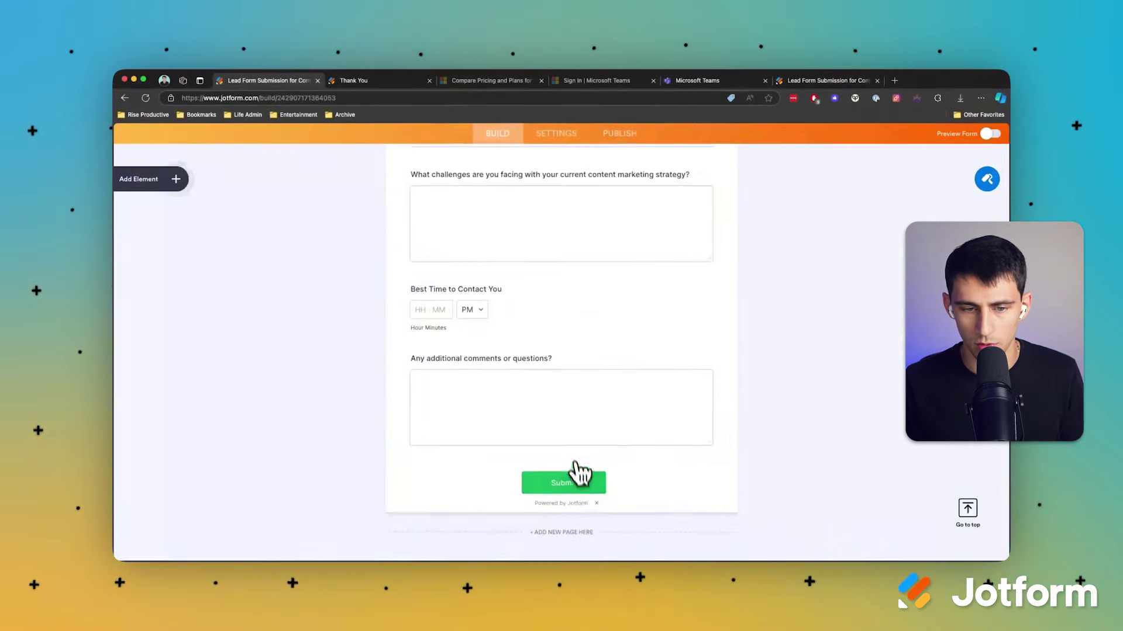
pyautogui.scroll(10, 400, 199)
pyautogui.click(150, 180)
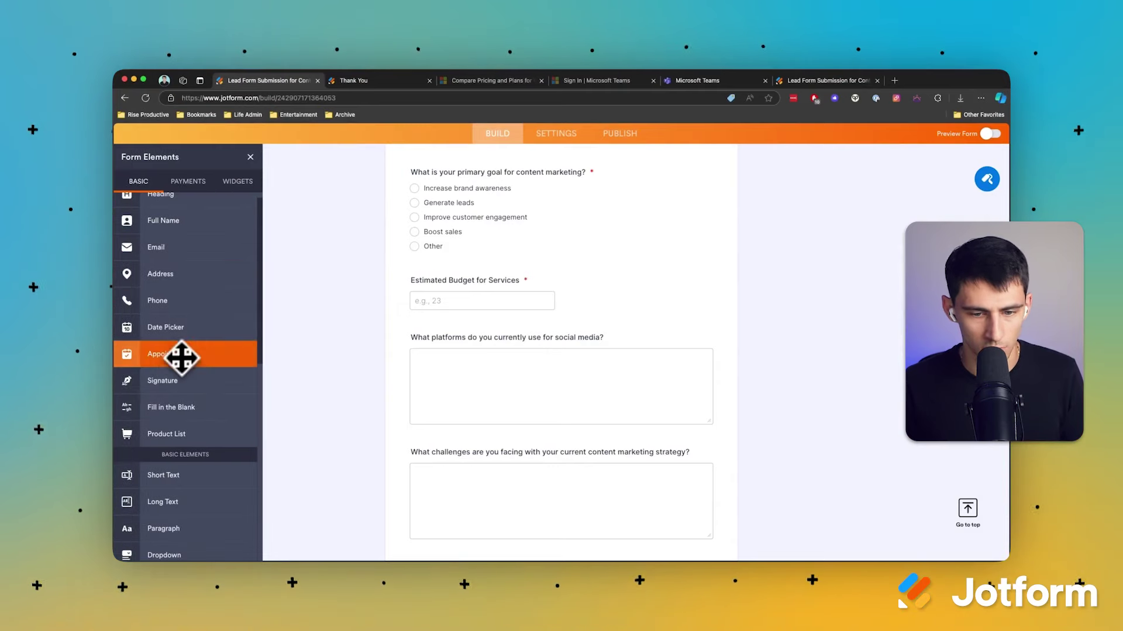
pyautogui.click(183, 359)
pyautogui.write('Discovery Call Date')
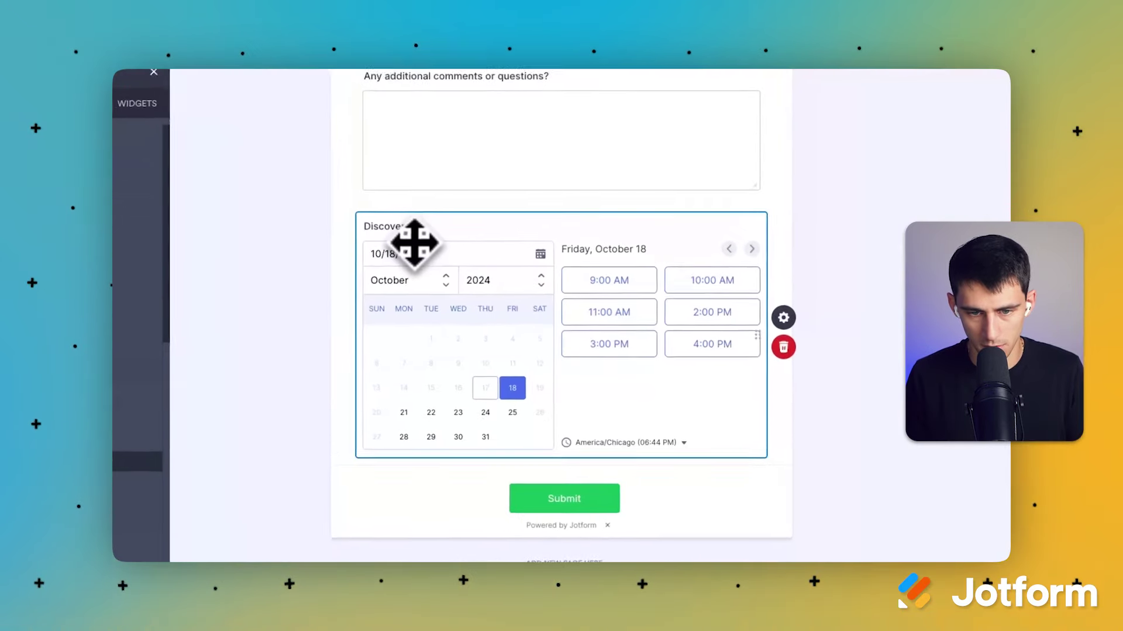
# - Move the Discovery Call Date field above the social media question, below Estimated Budget for Services
pyautogui.moveTo(403, 231); pyautogui.dragTo(560, 340)
pyautogui.moveTo(560, 339); pyautogui.dragTo(560, 342)
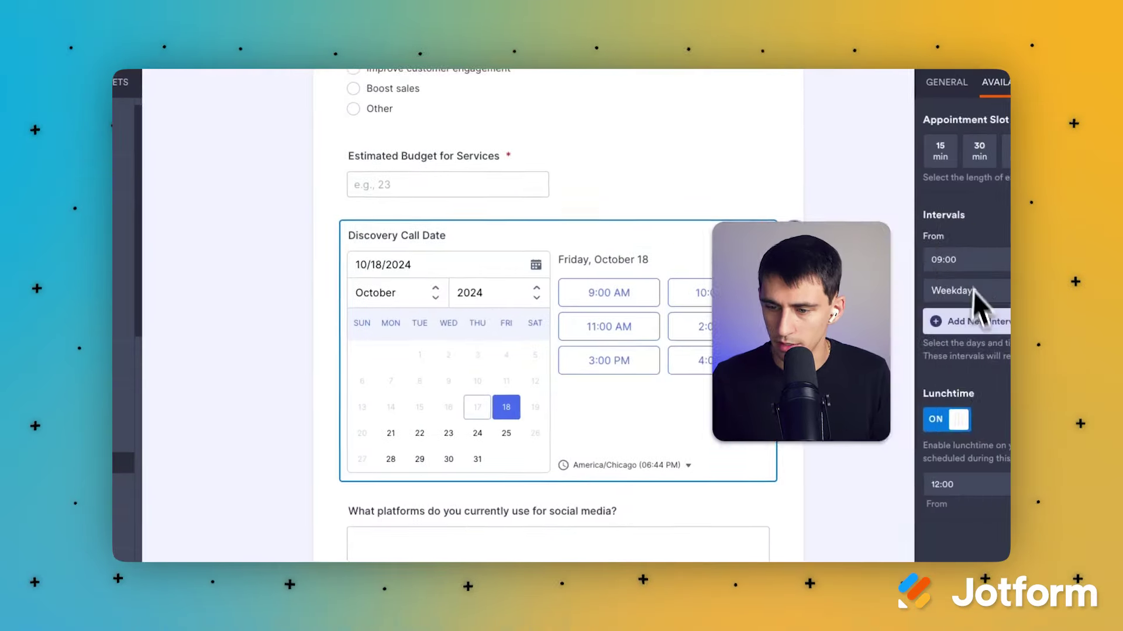
pyautogui.click(825, 108)
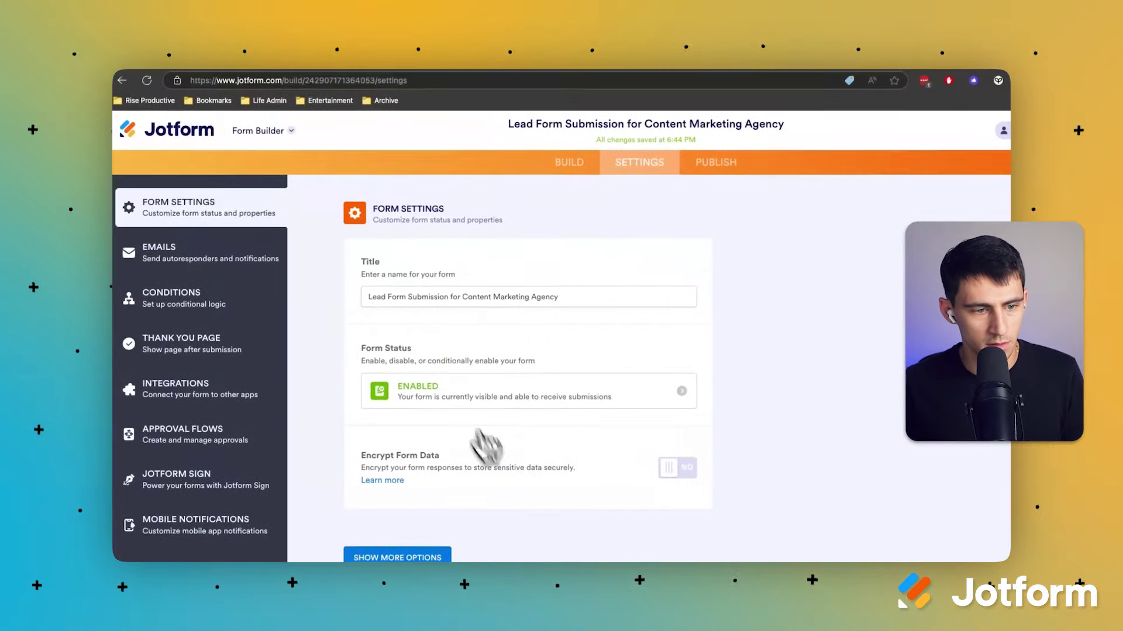
# - In the Teams Create Meeting action, set Start Time to Discovery Call Date and Duration to 30 minutes
pyautogui.click(141, 387)
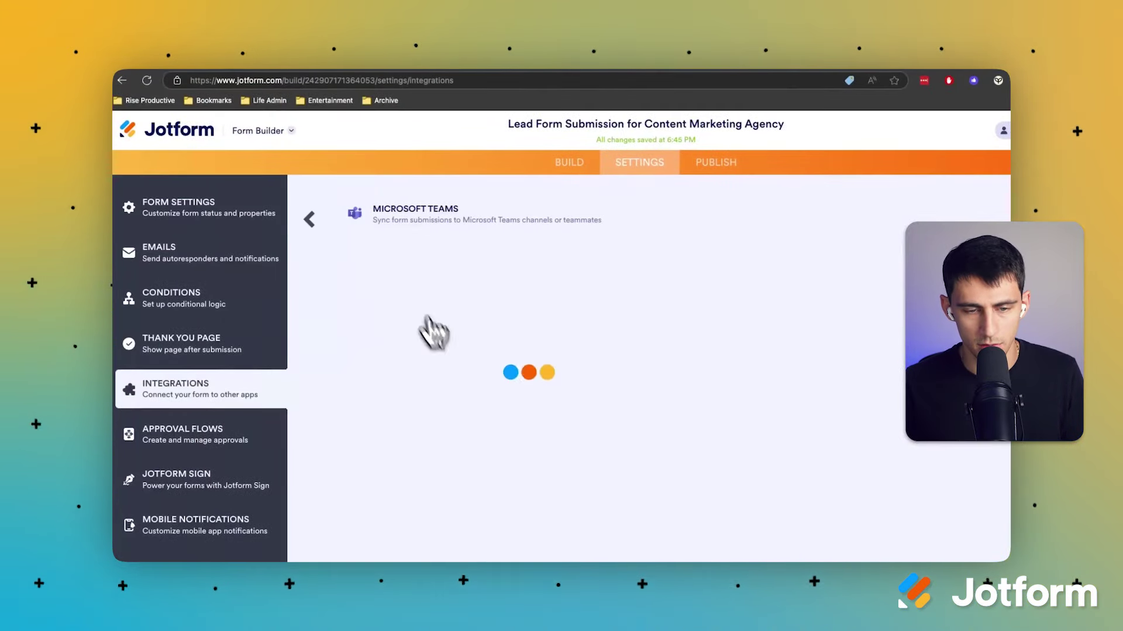
pyautogui.scroll(-1, 626, 446)
pyautogui.click(591, 456)
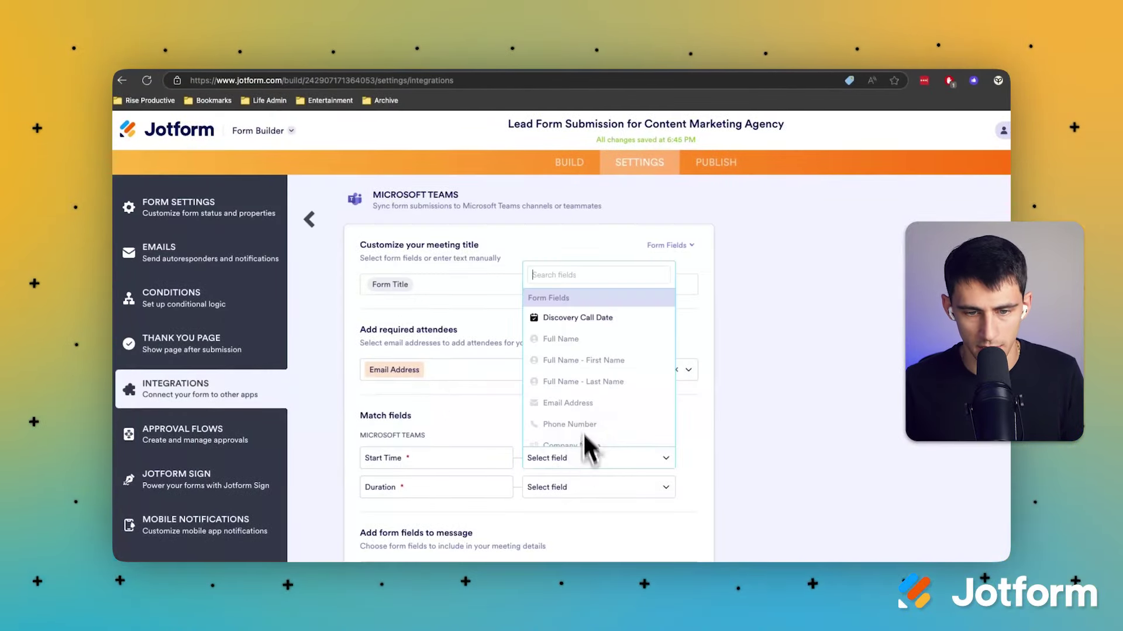
pyautogui.click(566, 321)
pyautogui.click(550, 487)
pyautogui.scroll(-2, 547, 409)
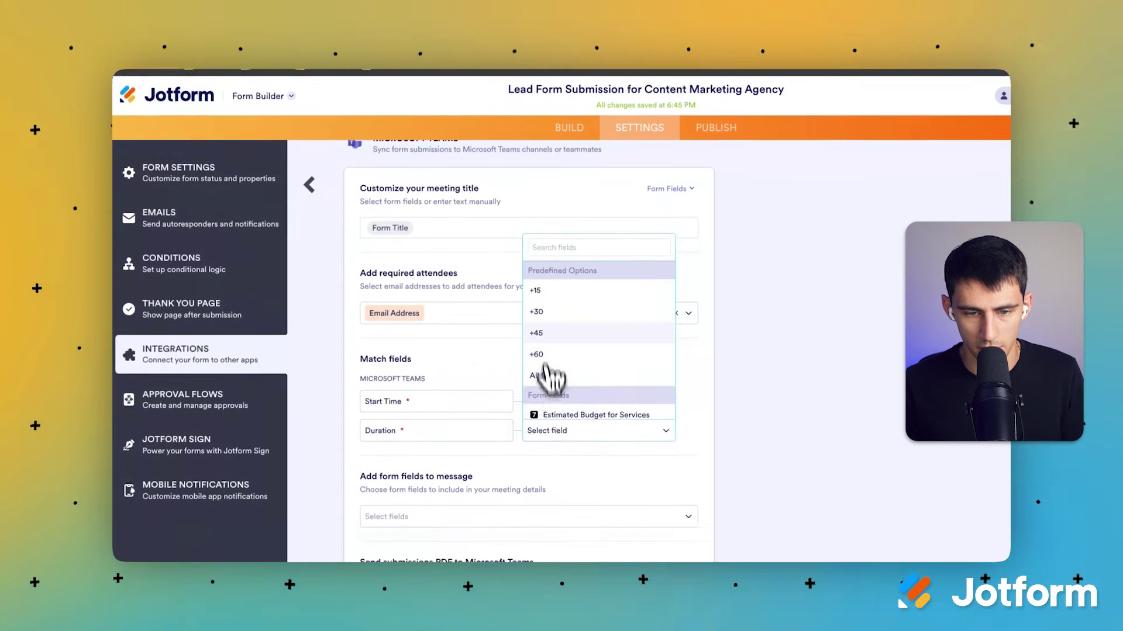
pyautogui.click(549, 318)
# - Add Full Name, Email Address, services interest and Estimated Budget to the meeting details, then save the action
pyautogui.scroll(-2, 552, 290)
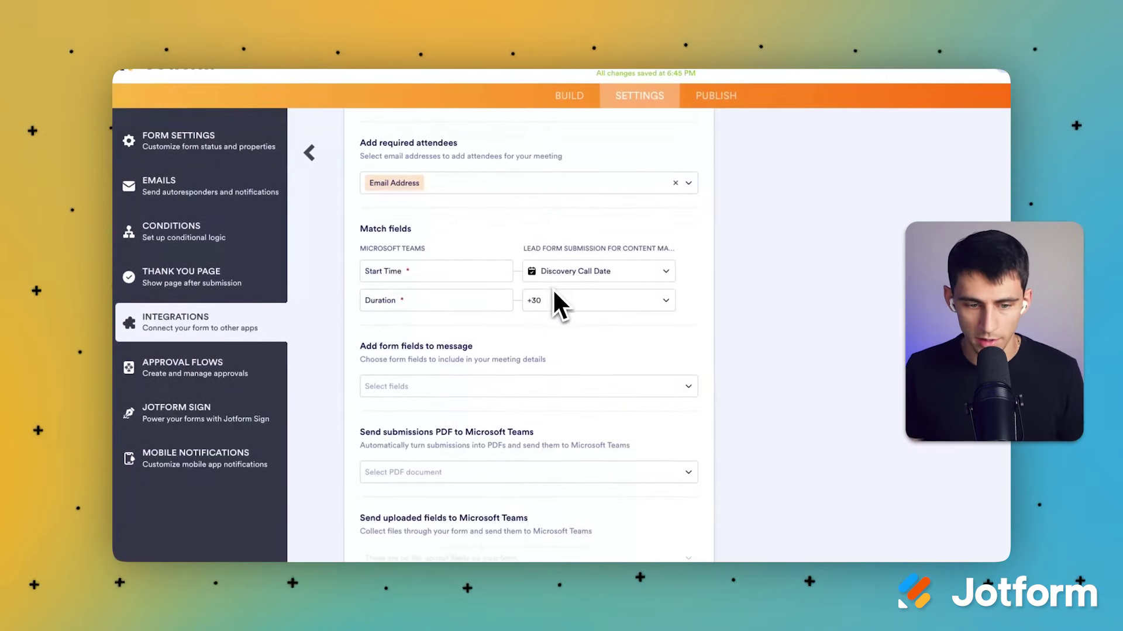
pyautogui.click(515, 182)
pyautogui.click(411, 229)
pyautogui.click(408, 252)
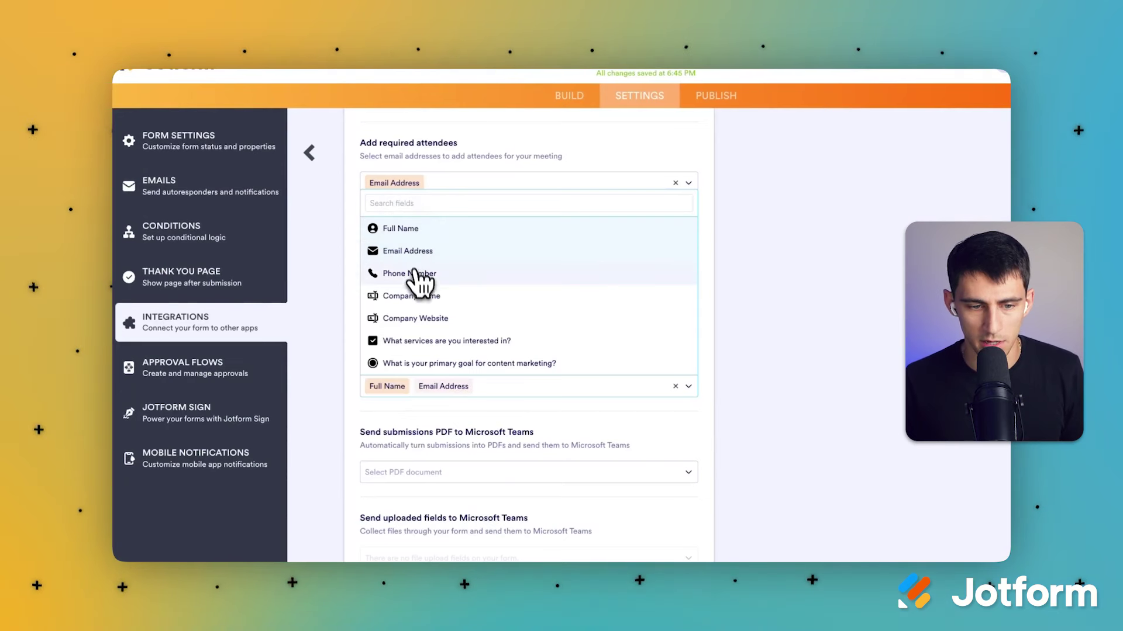
pyautogui.click(434, 341)
pyautogui.scroll(-1, 433, 345)
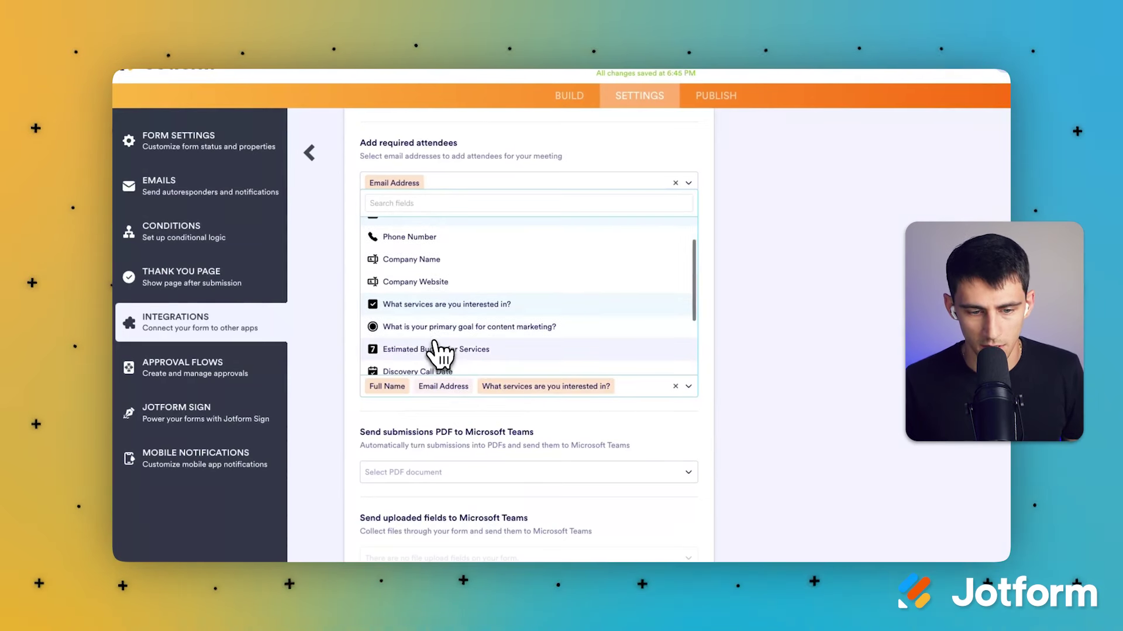
pyautogui.click(436, 349)
pyautogui.click(578, 422)
pyautogui.scroll(-3, 577, 423)
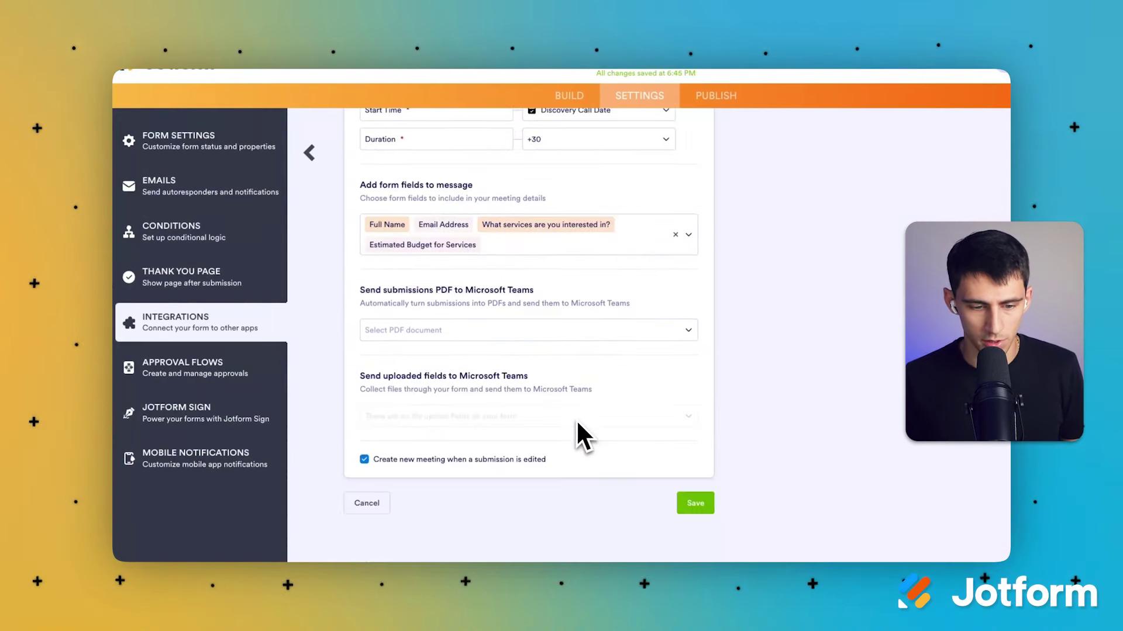
pyautogui.click(694, 504)
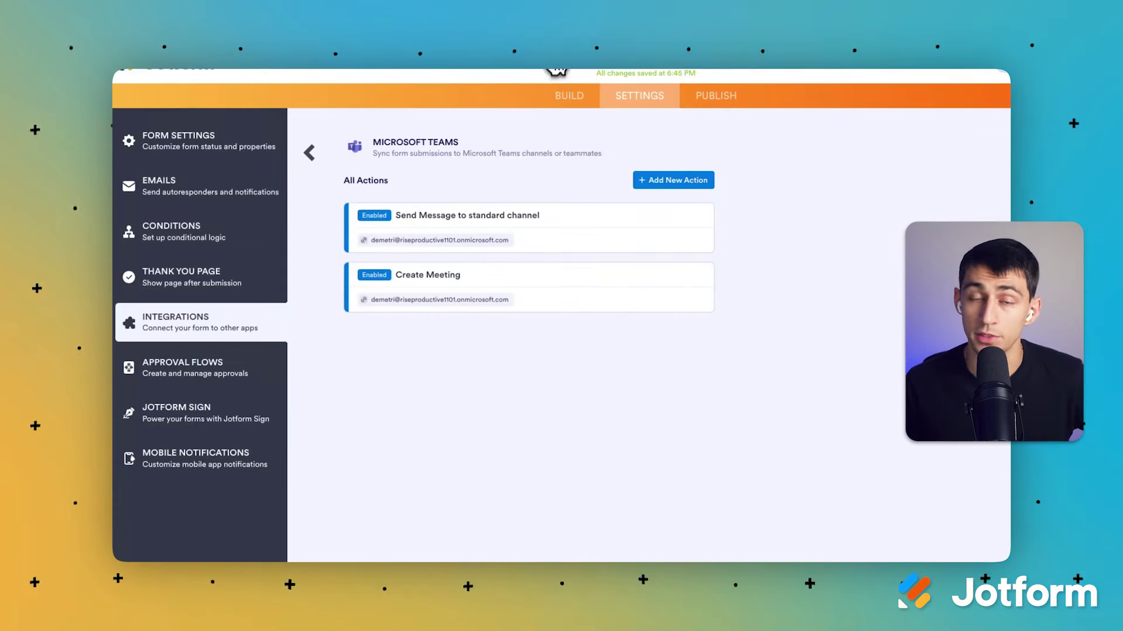
pyautogui.click(716, 96)
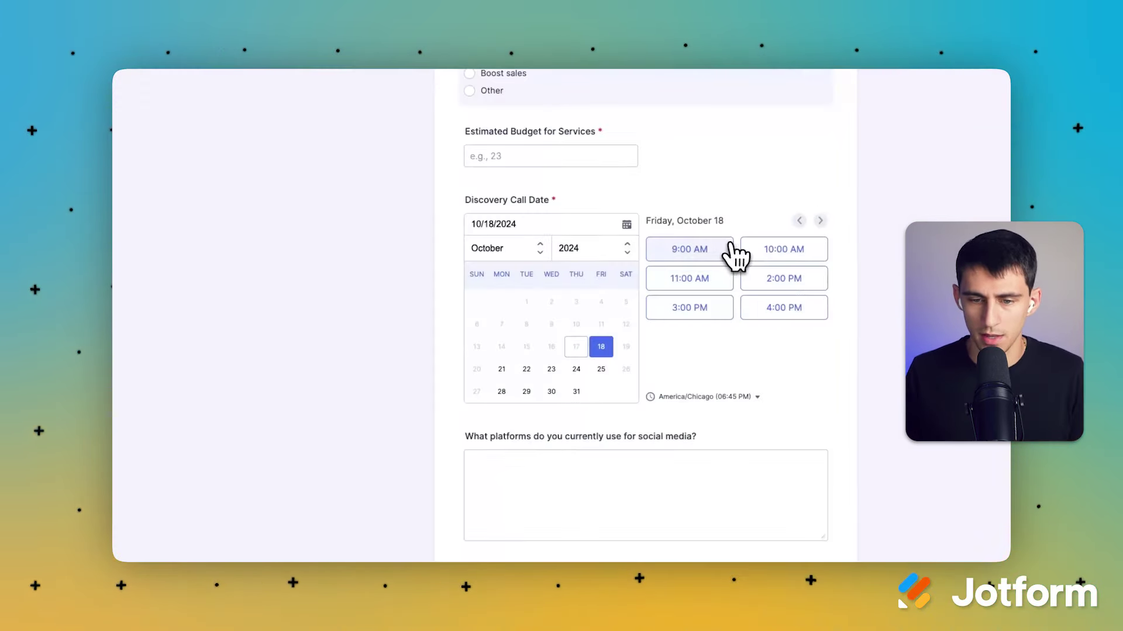
# - Submit a live test entry booking the discovery call for 4:00 PM, Monday, October 21, 2024
pyautogui.click(709, 278)
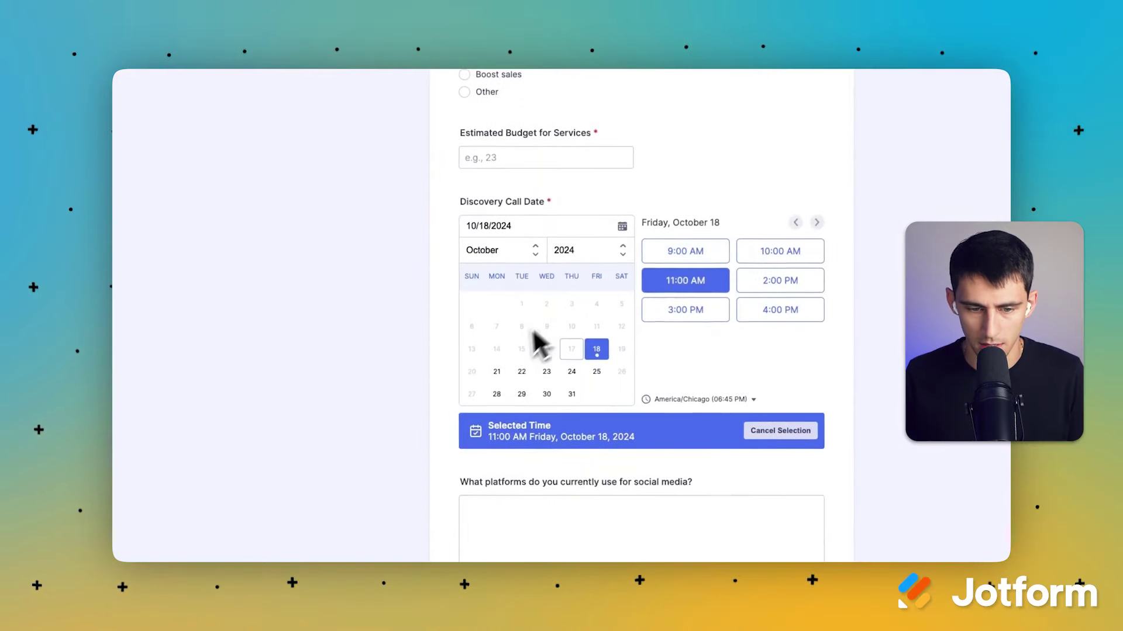
pyautogui.click(497, 371)
pyautogui.click(780, 310)
pyautogui.scroll(-5, 585, 398)
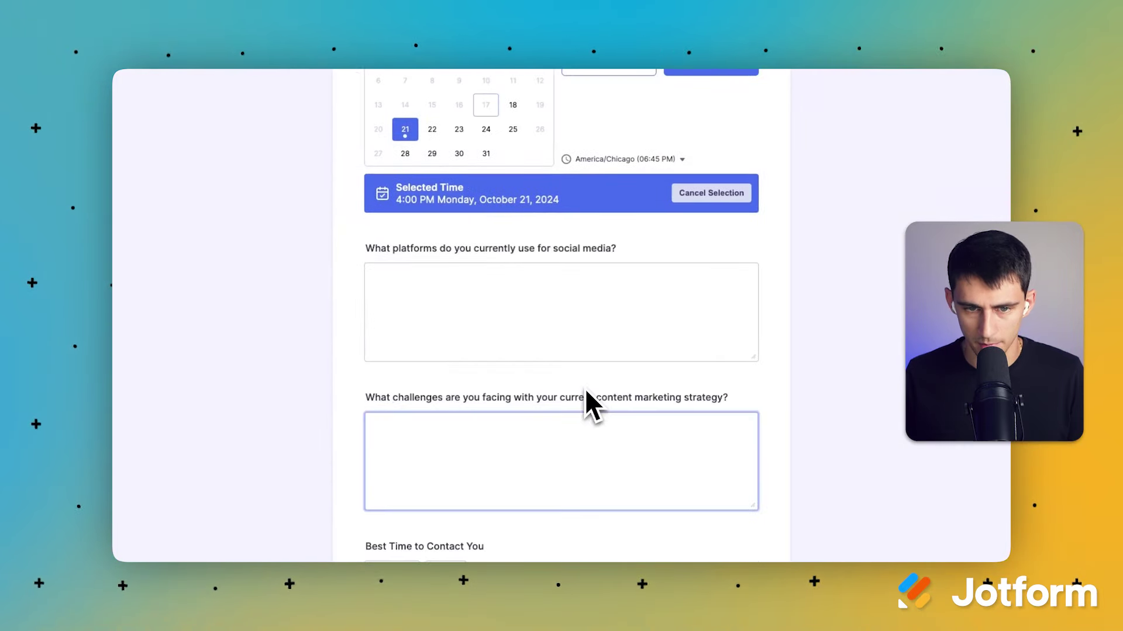
pyautogui.scroll(1, 584, 401)
pyautogui.scroll(-5, 592, 401)
pyautogui.click(542, 549)
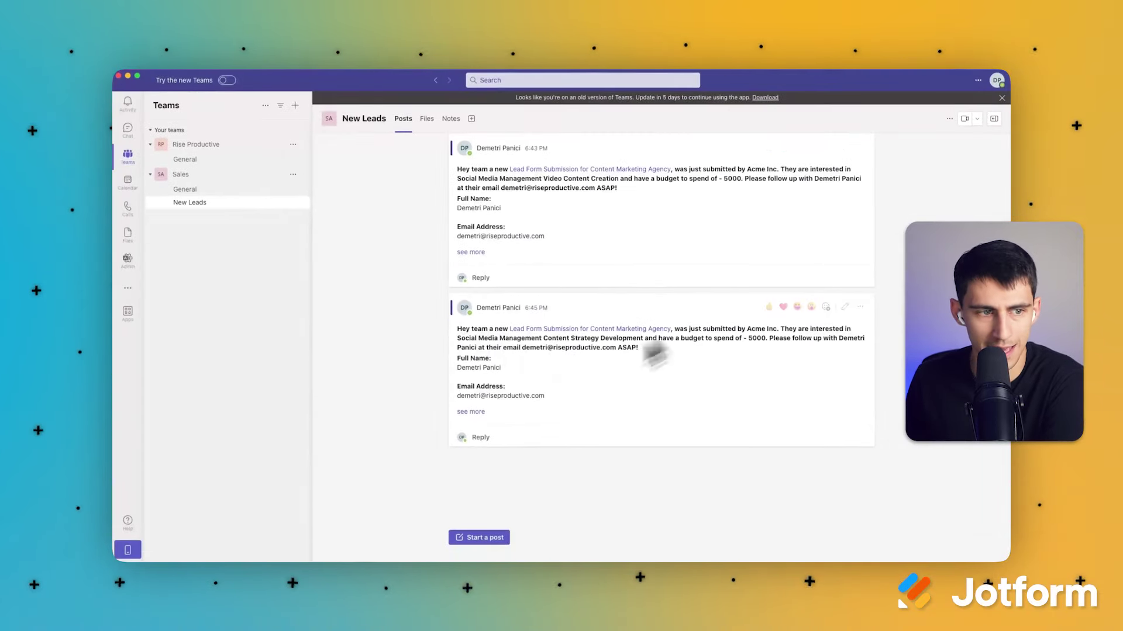
# - In the Teams calendar, open next week's October 21 Lead Form Submission meeting and select its title
pyautogui.click(129, 185)
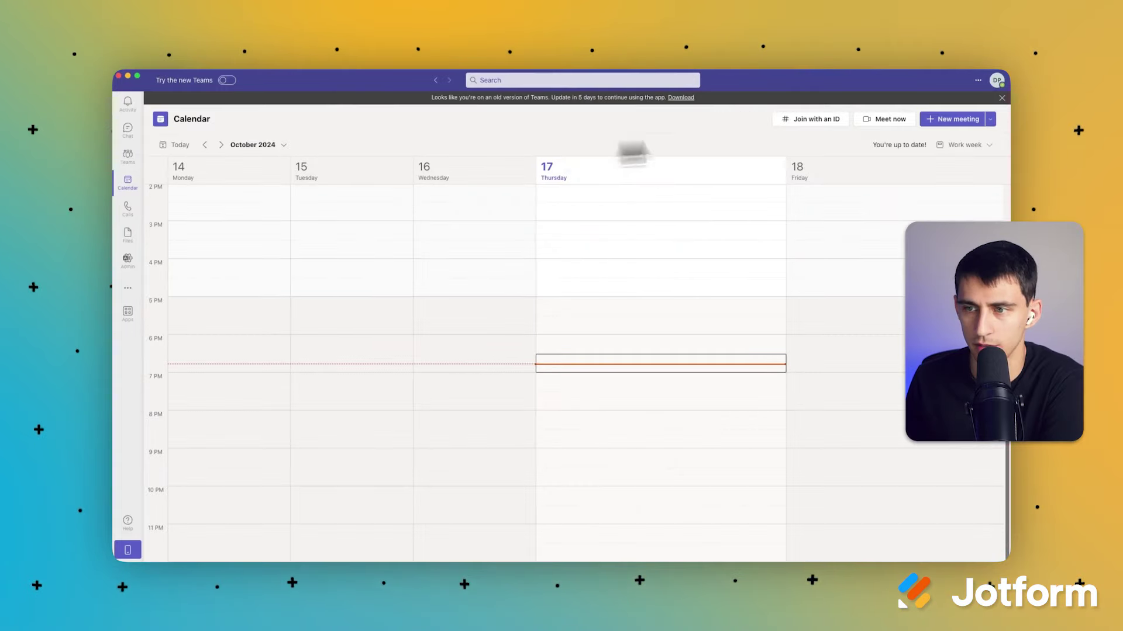
pyautogui.click(221, 145)
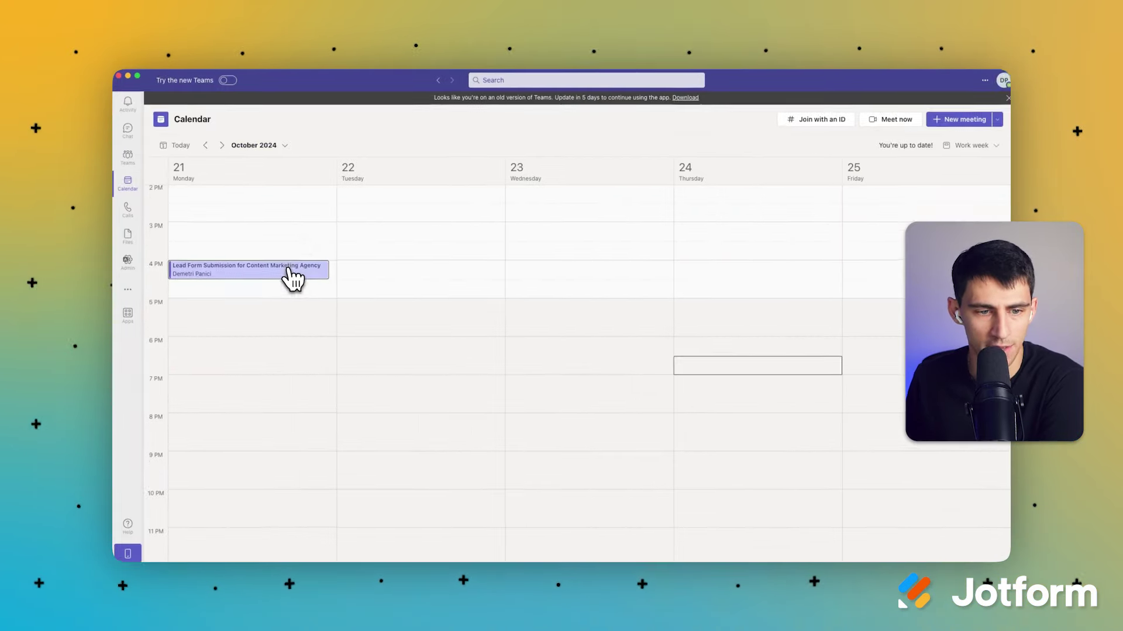
pyautogui.click(288, 274)
pyautogui.tripleClick(427, 274)
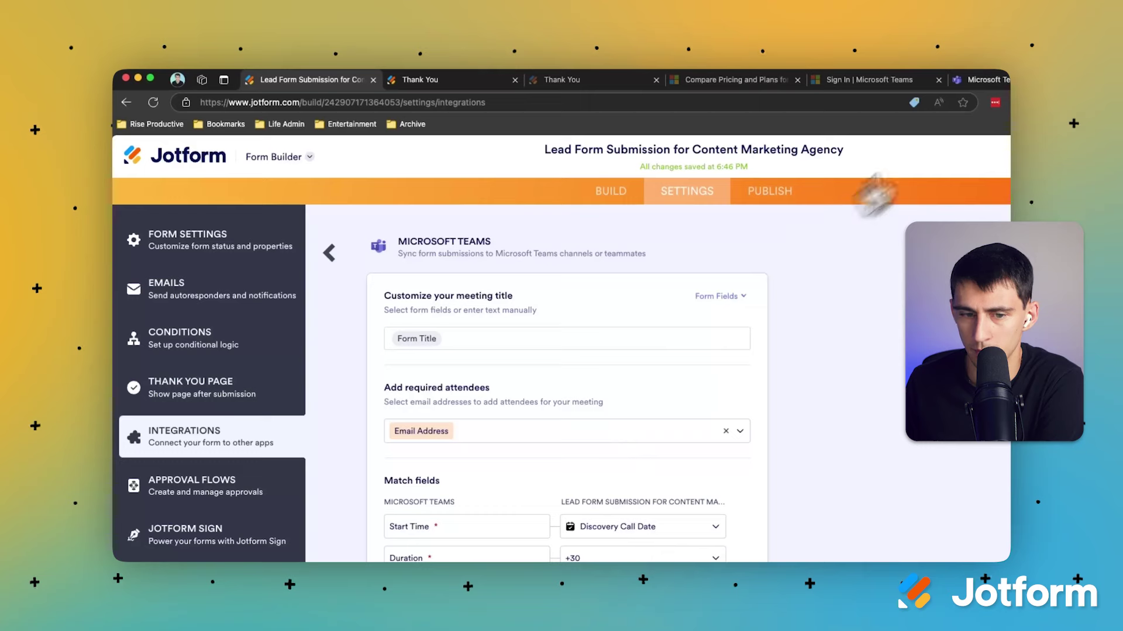
# - Set Send submissions PDF to Default in Jotform's Teams meeting action
pyautogui.scroll(-5, 581, 490)
pyautogui.click(420, 471)
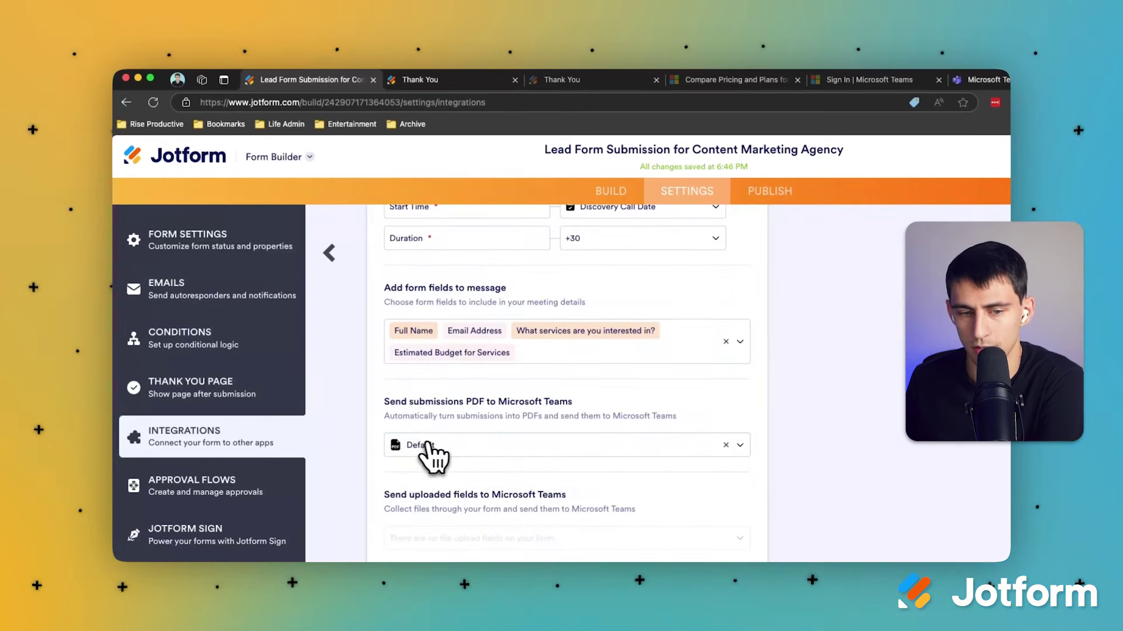
pyautogui.scroll(-5, 465, 456)
# - Save the Jotform action, make the October 21 meeting an online Teams meeting, and reopen it
pyautogui.click(764, 503)
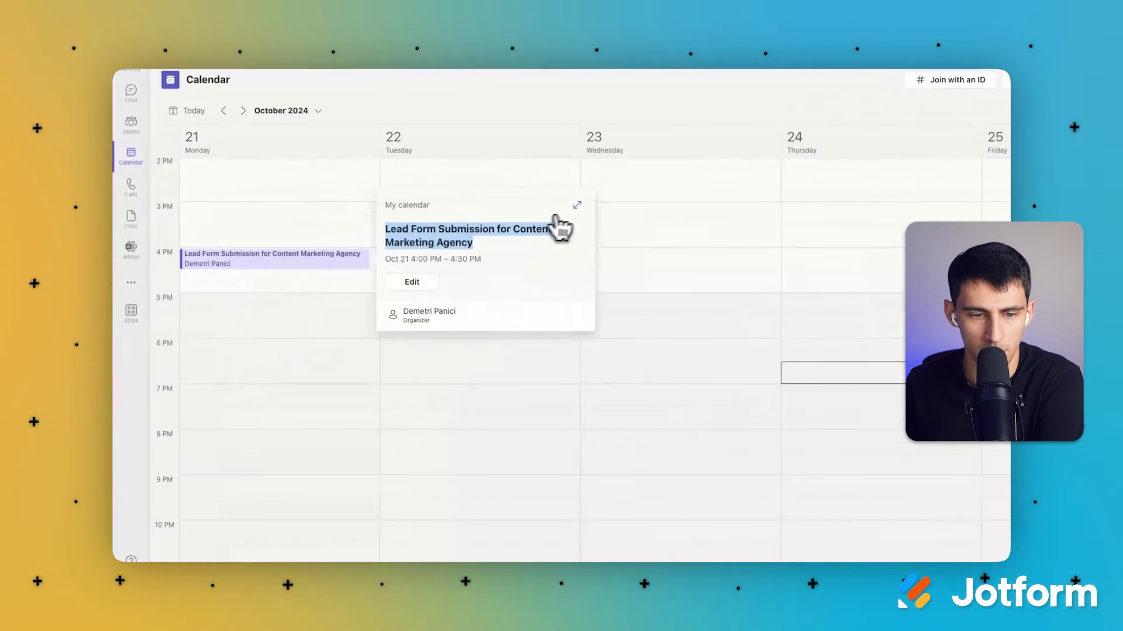
pyautogui.click(576, 206)
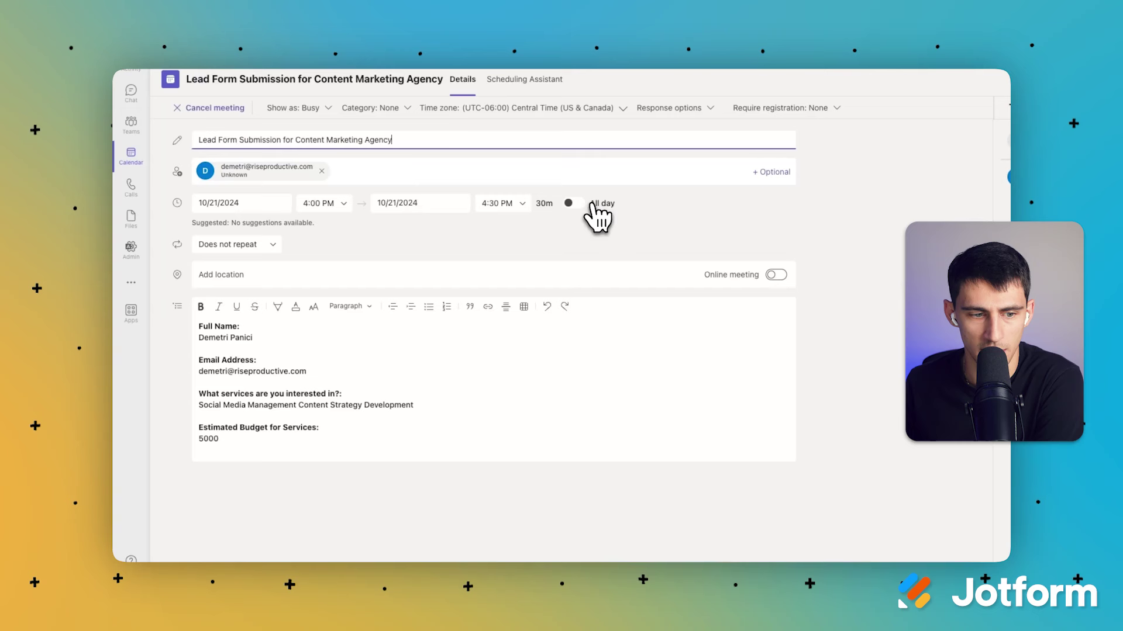
pyautogui.moveTo(383, 451); pyautogui.dragTo(212, 332)
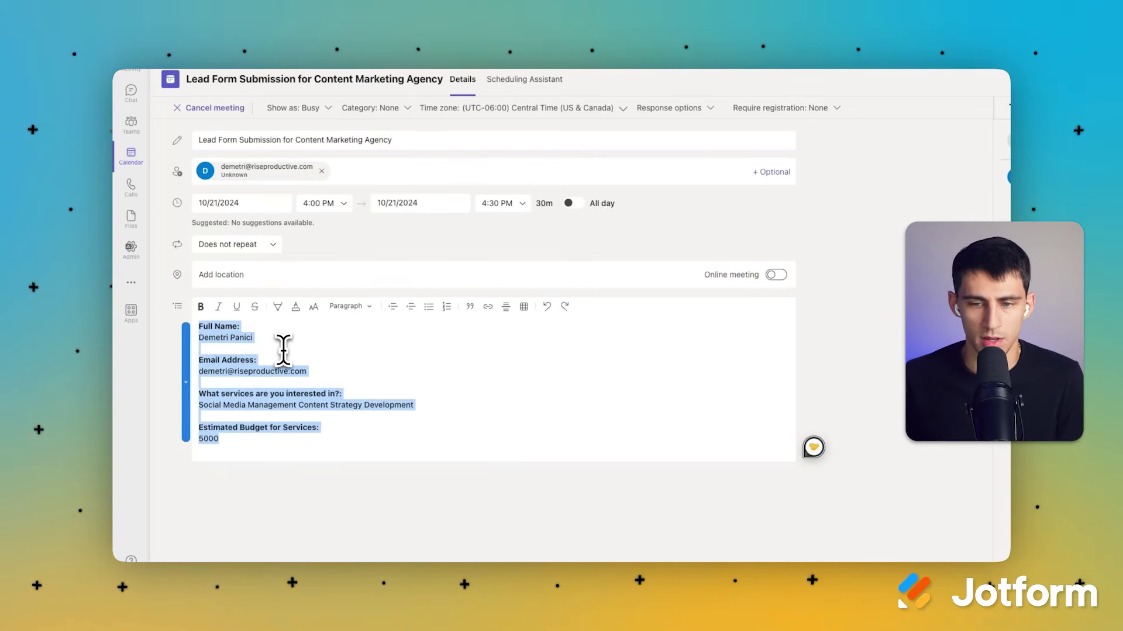
pyautogui.click(776, 275)
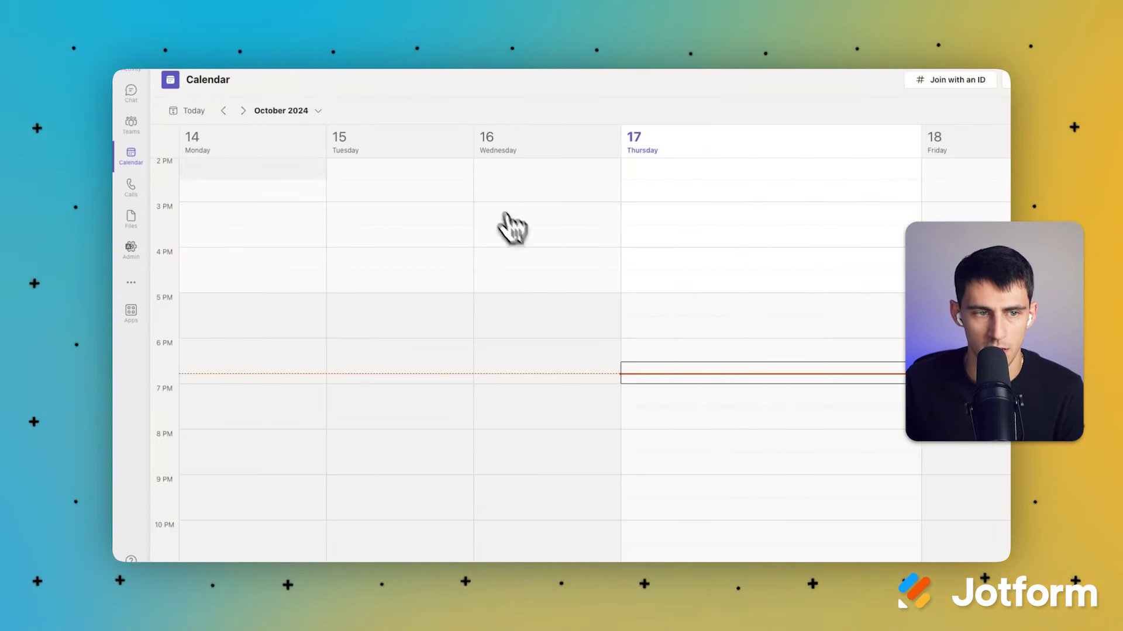
pyautogui.click(244, 111)
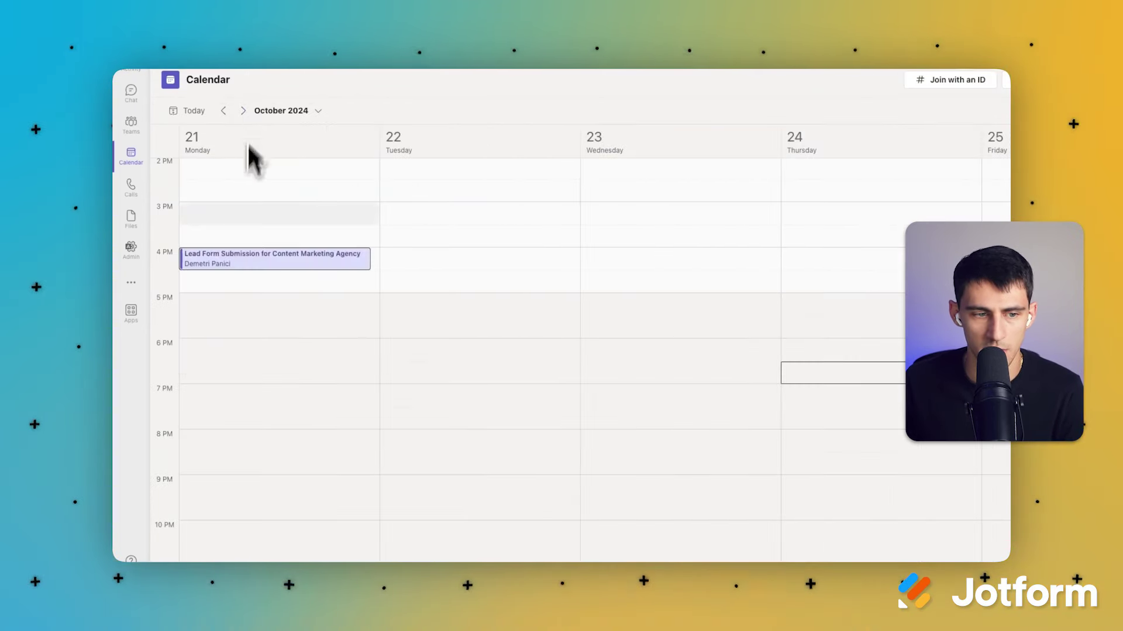
pyautogui.click(243, 262)
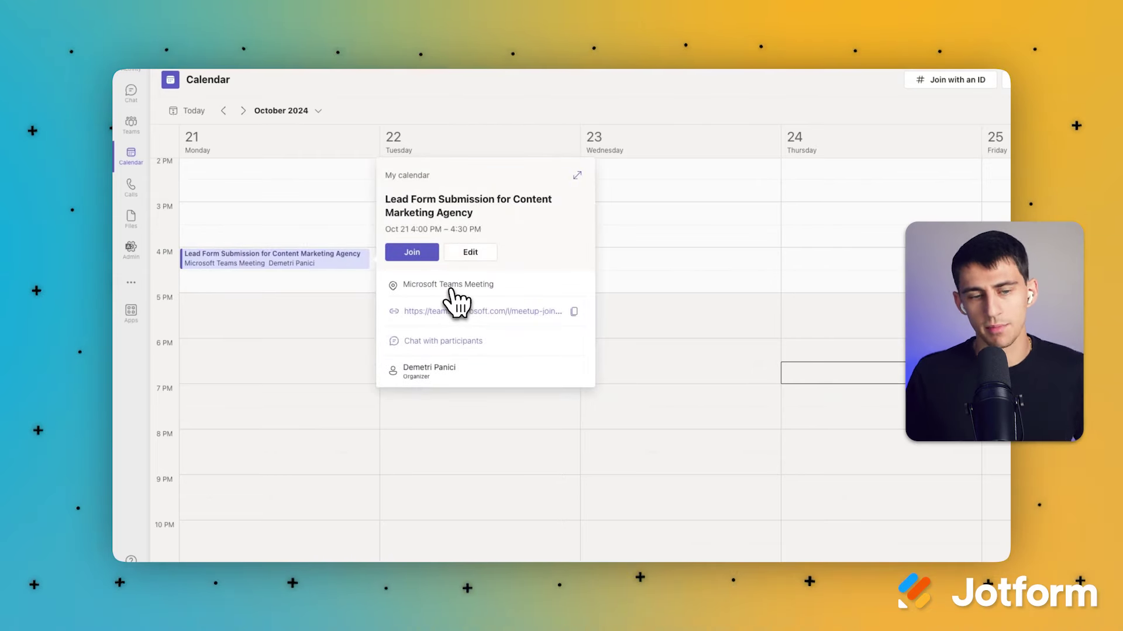